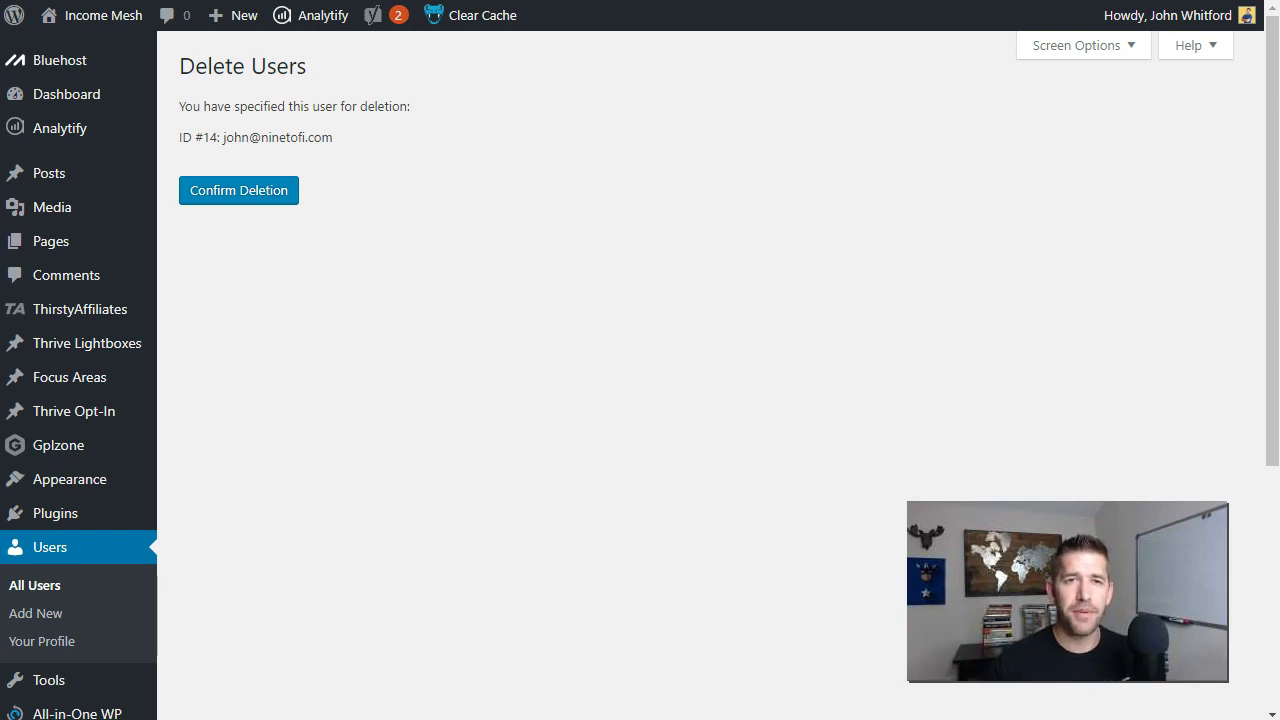
Open the Income Mesh university in an incognito window and view the "Create a Professional Online Course website with Thrive" course structure
key(ctrl+shift+n)
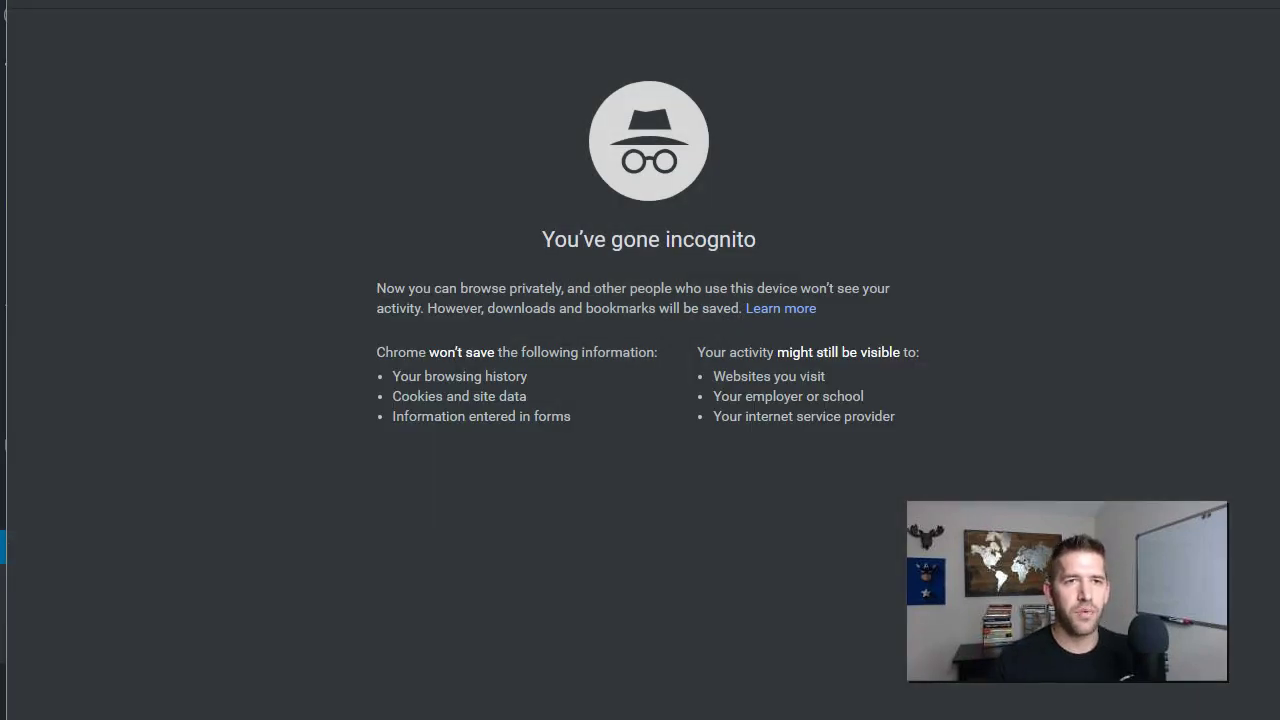
text(income)
key(Return)
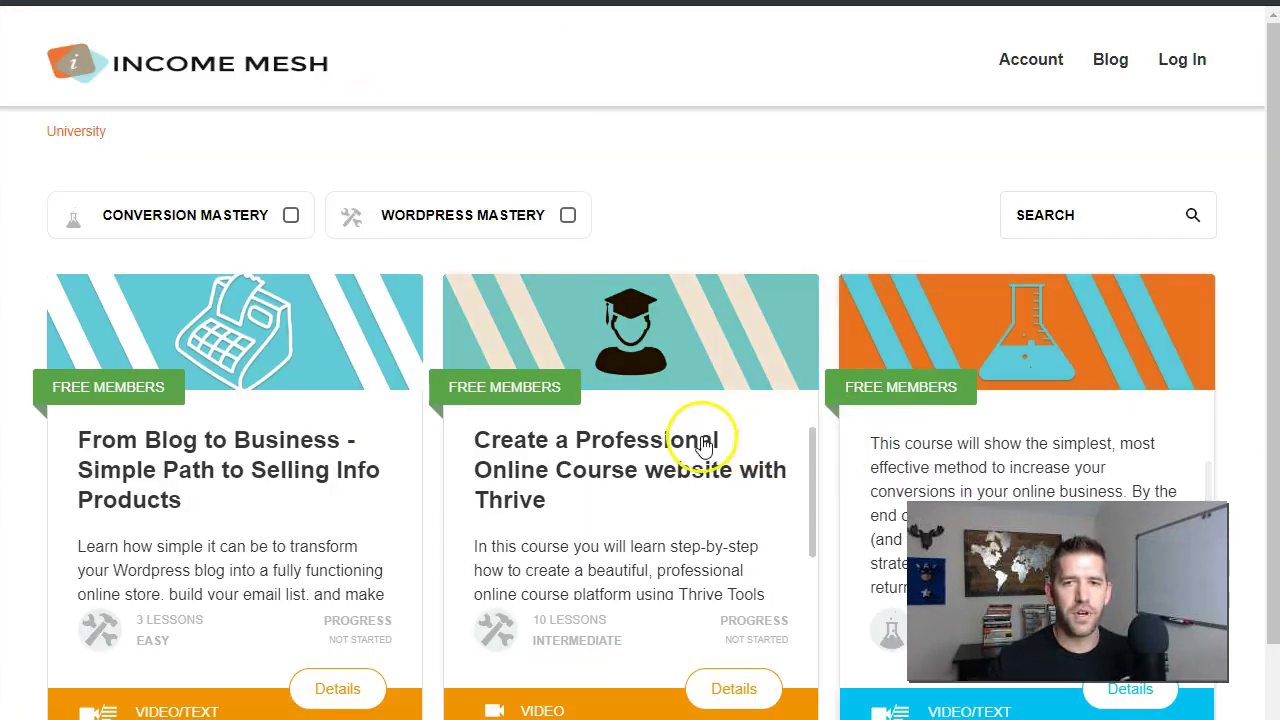
scroll(728, 184, down, 1)
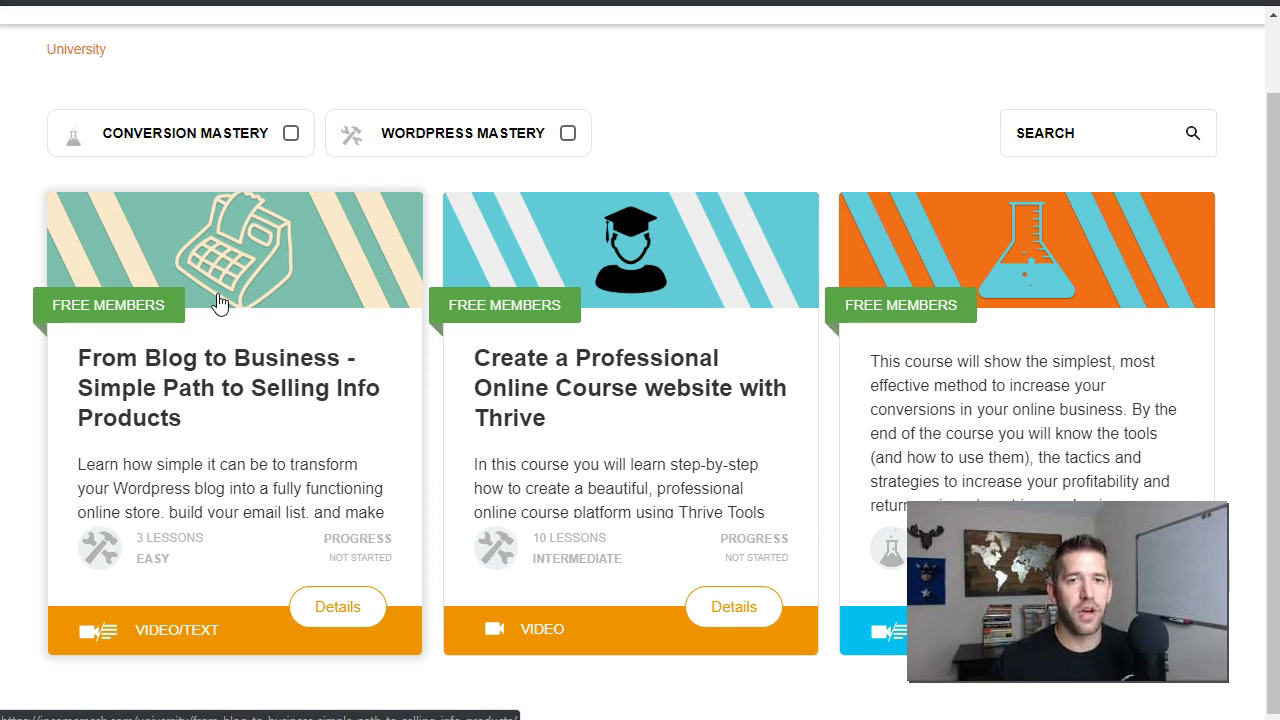
click(708, 279)
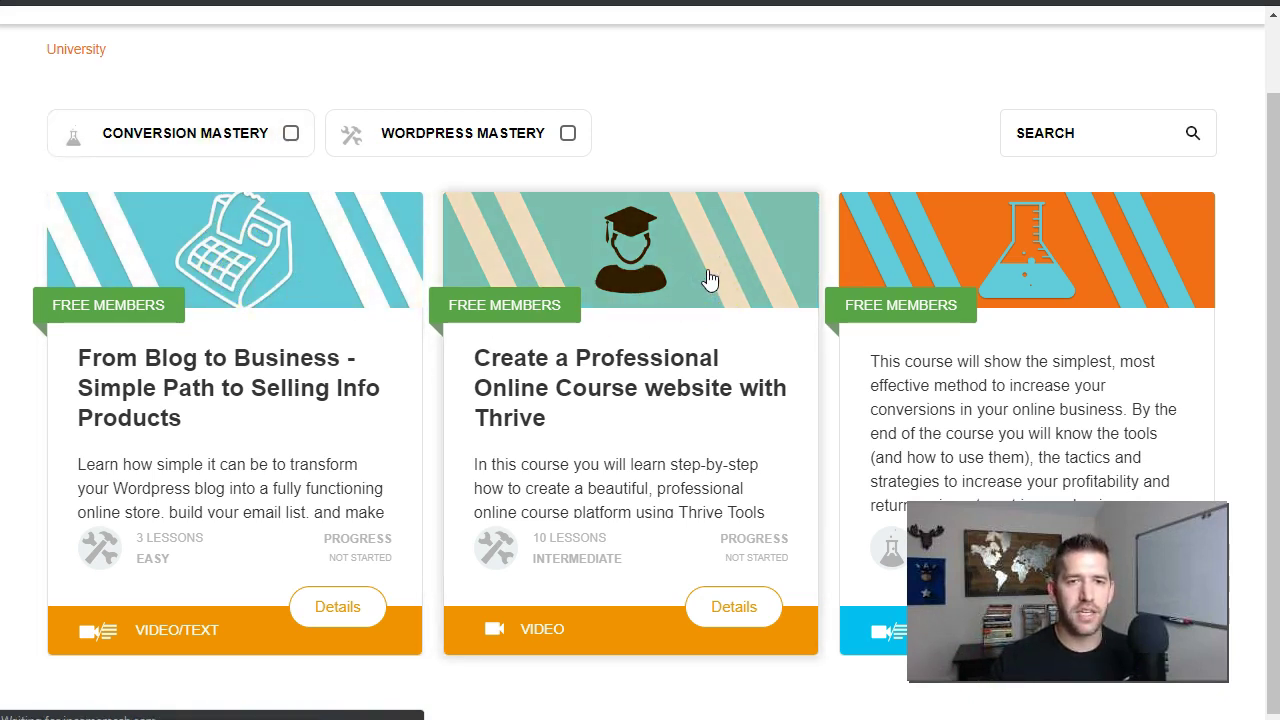
click(716, 266)
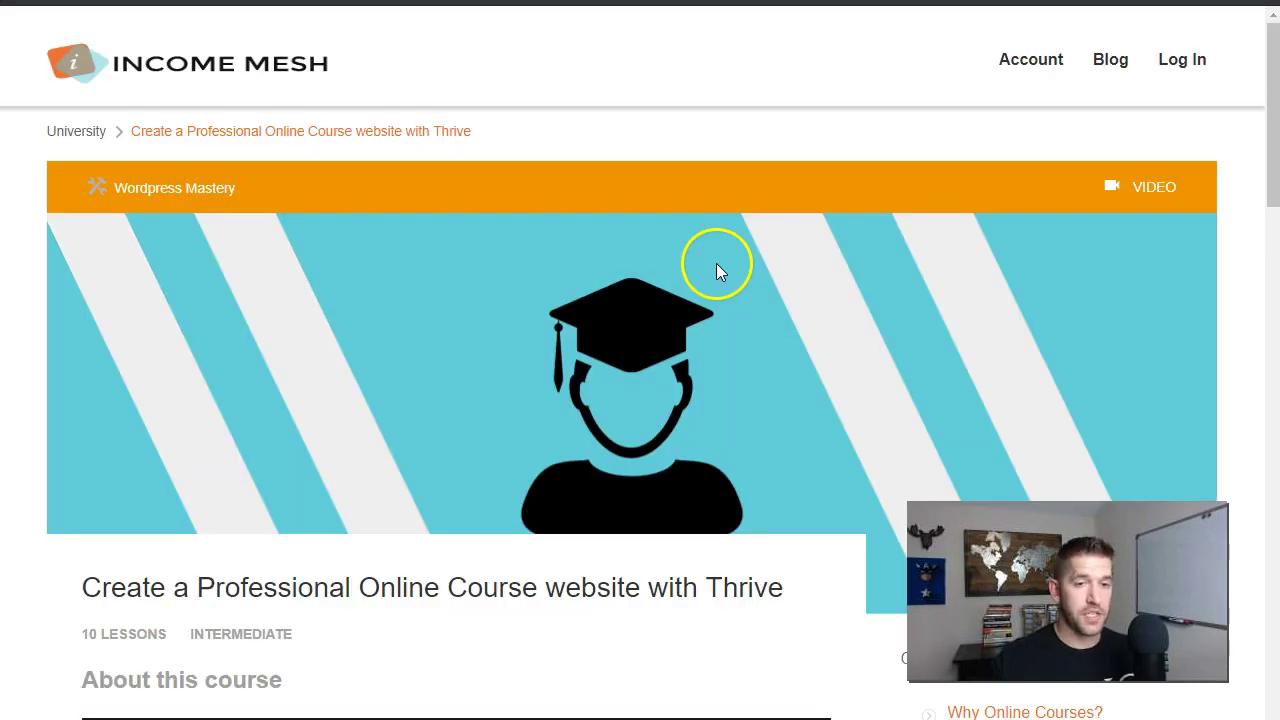
scroll(716, 270, down, 10)
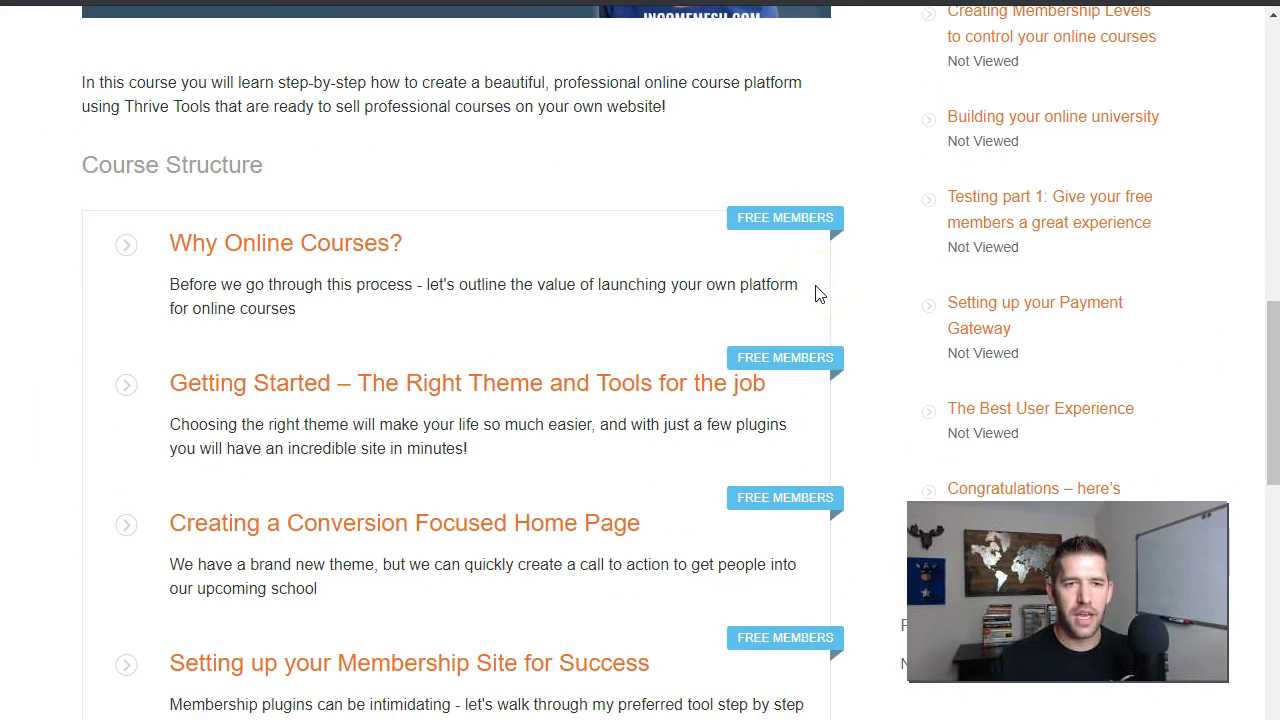
Open the "Why Online Courses?" lesson, examine its login form, and follow the link to register a new account
click(314, 249)
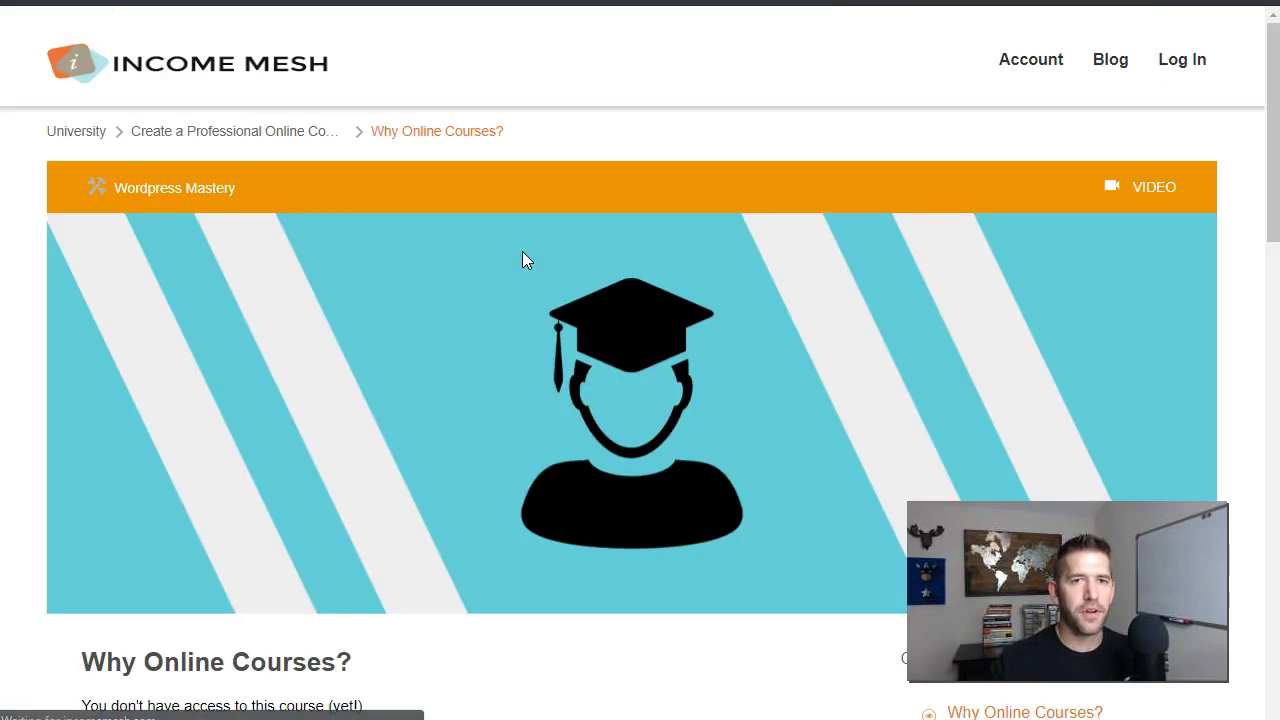
click(580, 271)
scroll(660, 266, down, 4)
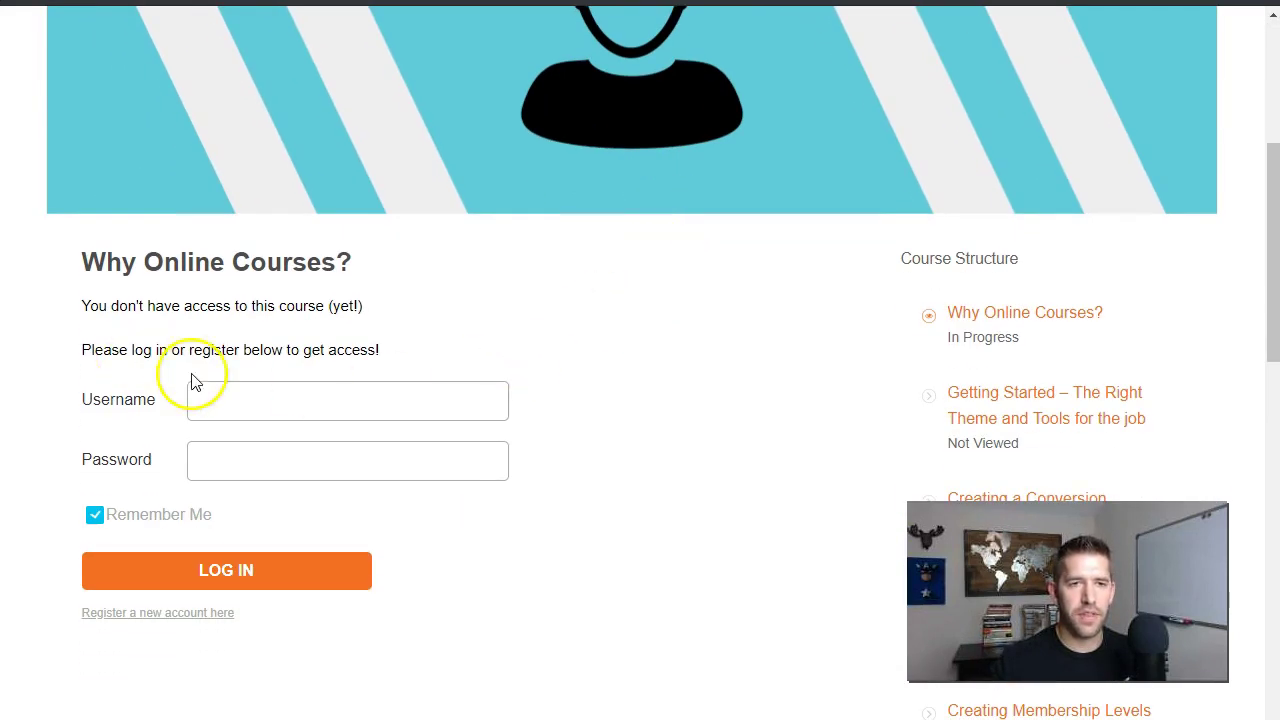
click(306, 409)
click(682, 398)
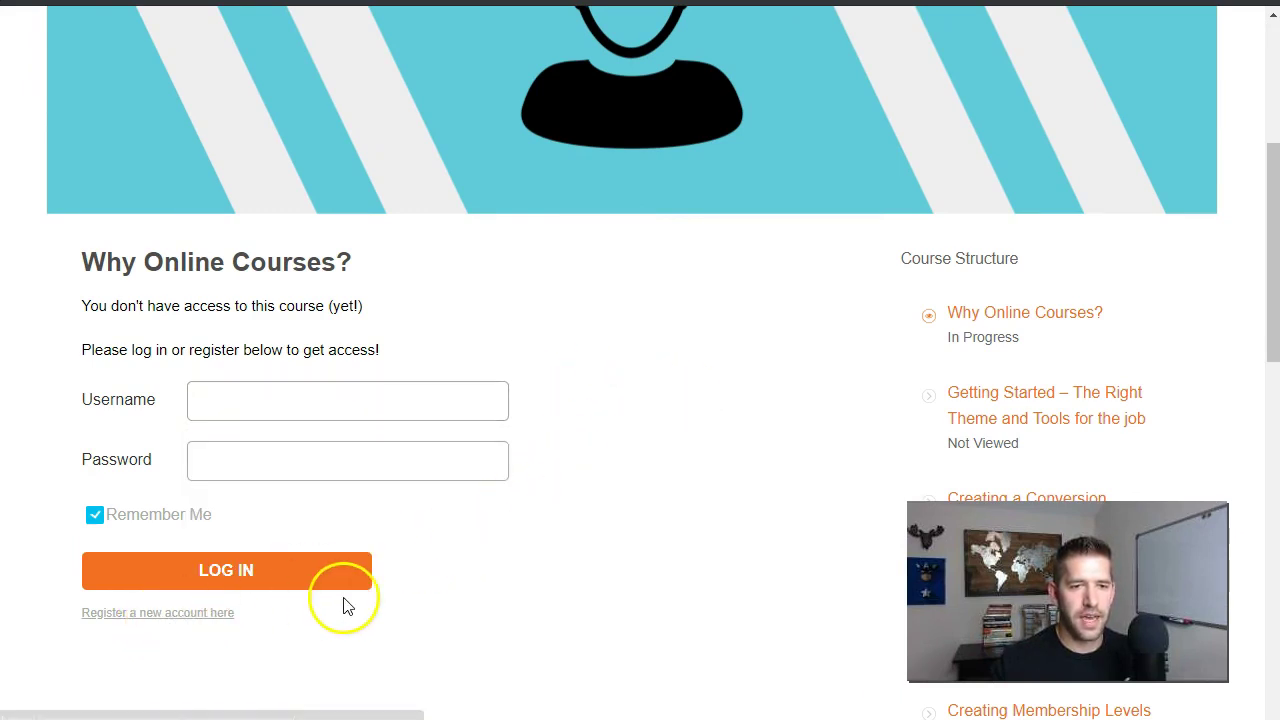
click(206, 620)
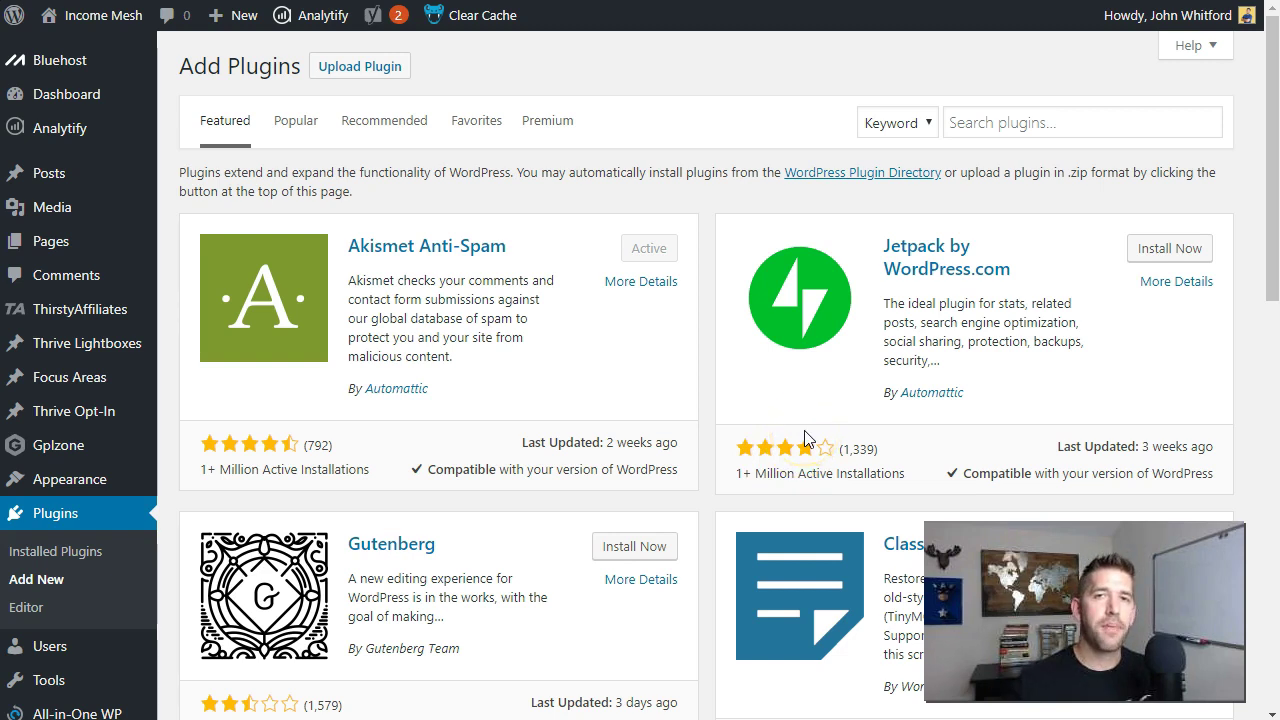
Search the WordPress plugin directory for "wp fusion"
click(1045, 118)
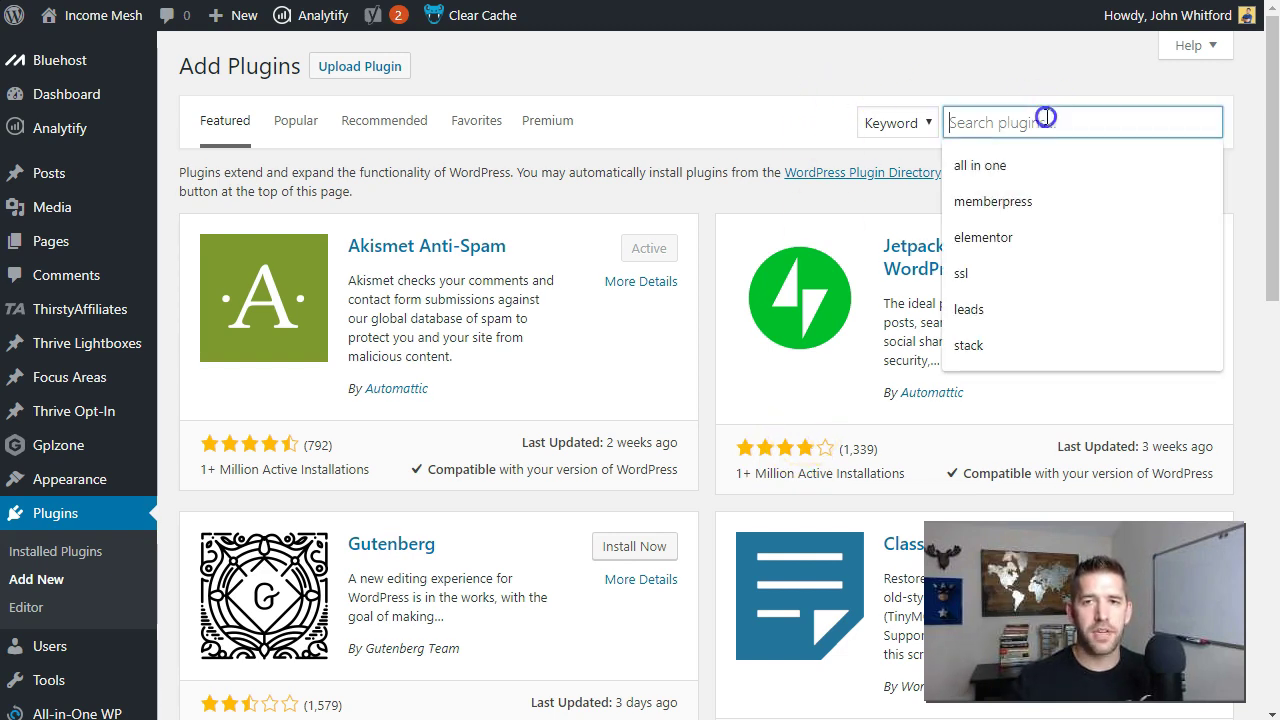
click(1041, 79)
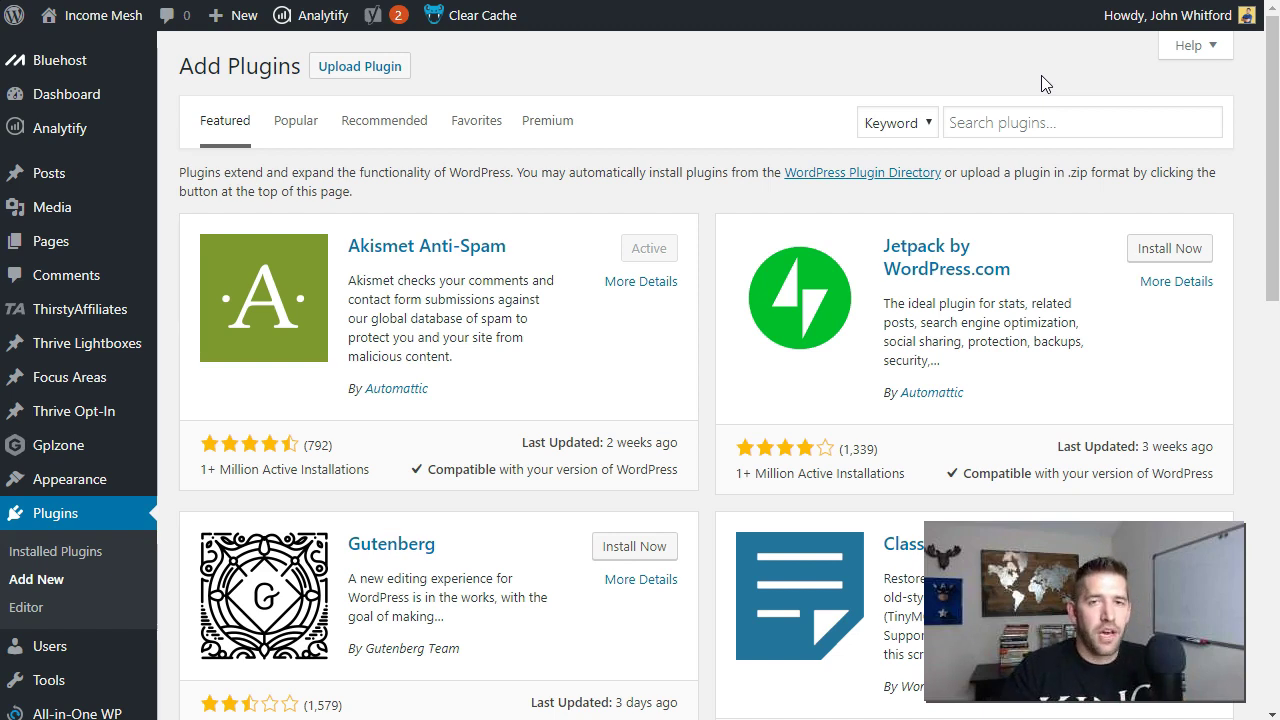
click(1037, 122)
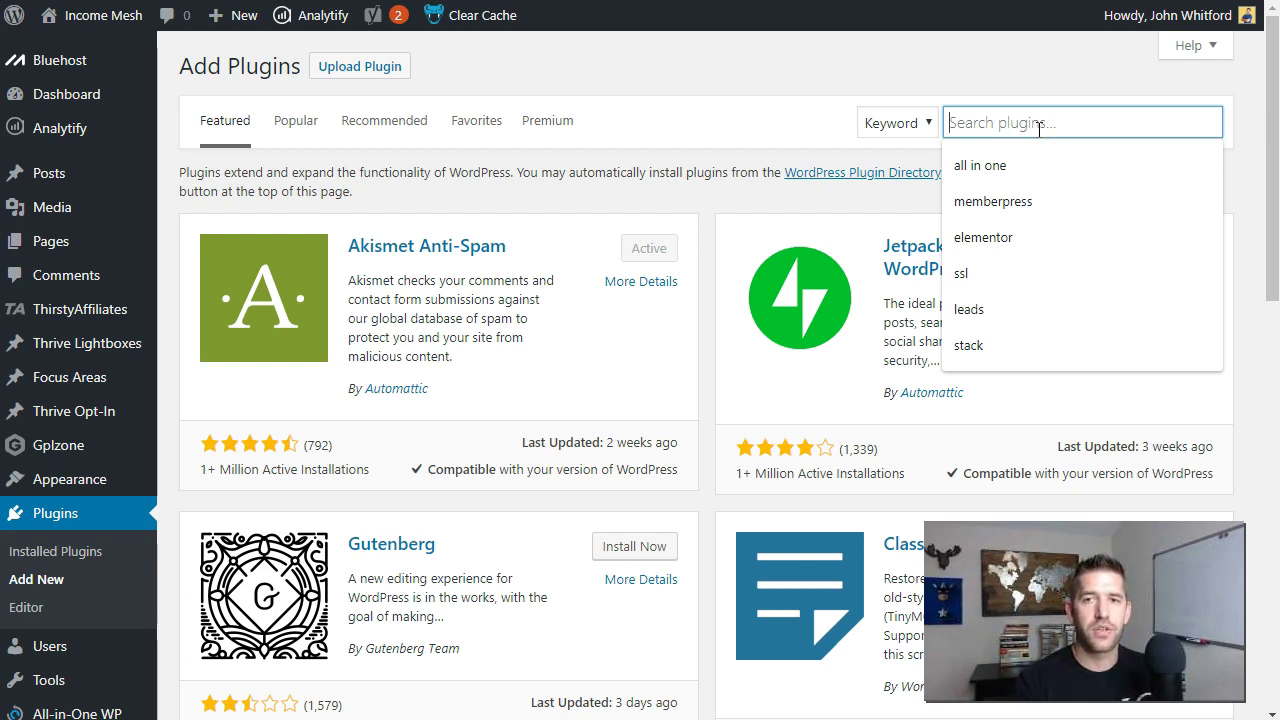
text(wp fusion)
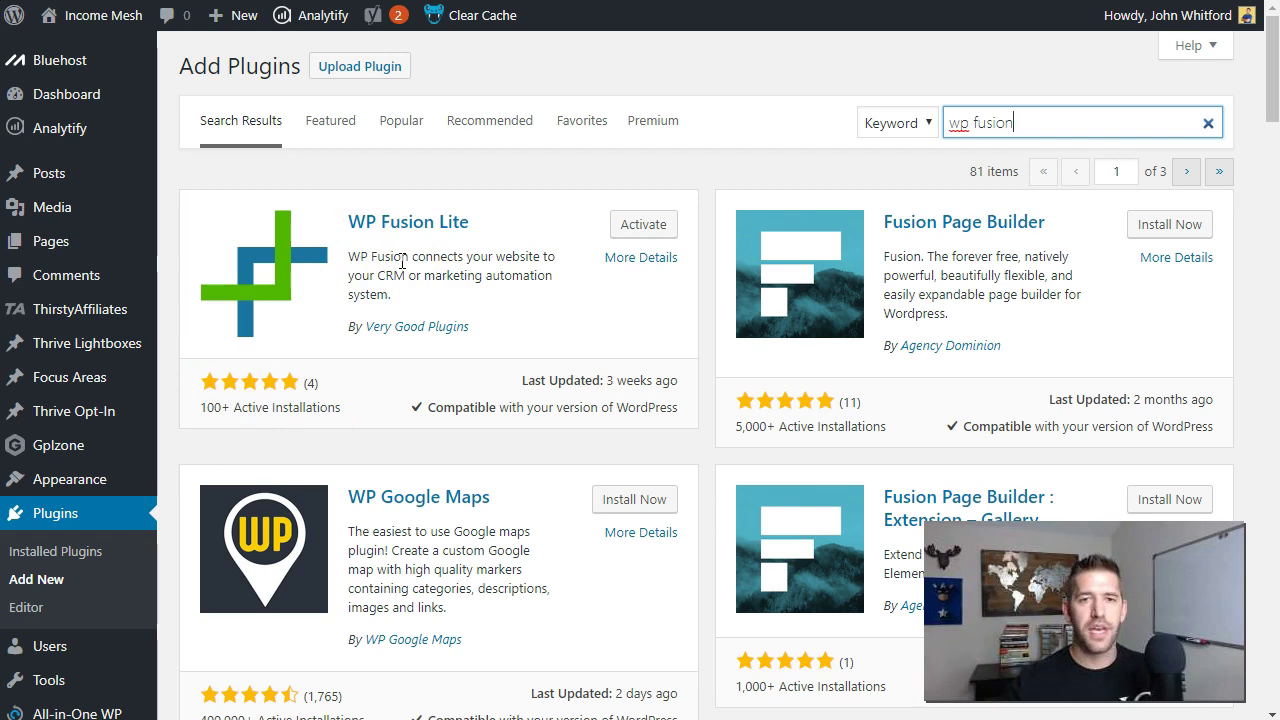
Activate the WP Fusion Lite plugin and open the WP Fusion settings
click(641, 226)
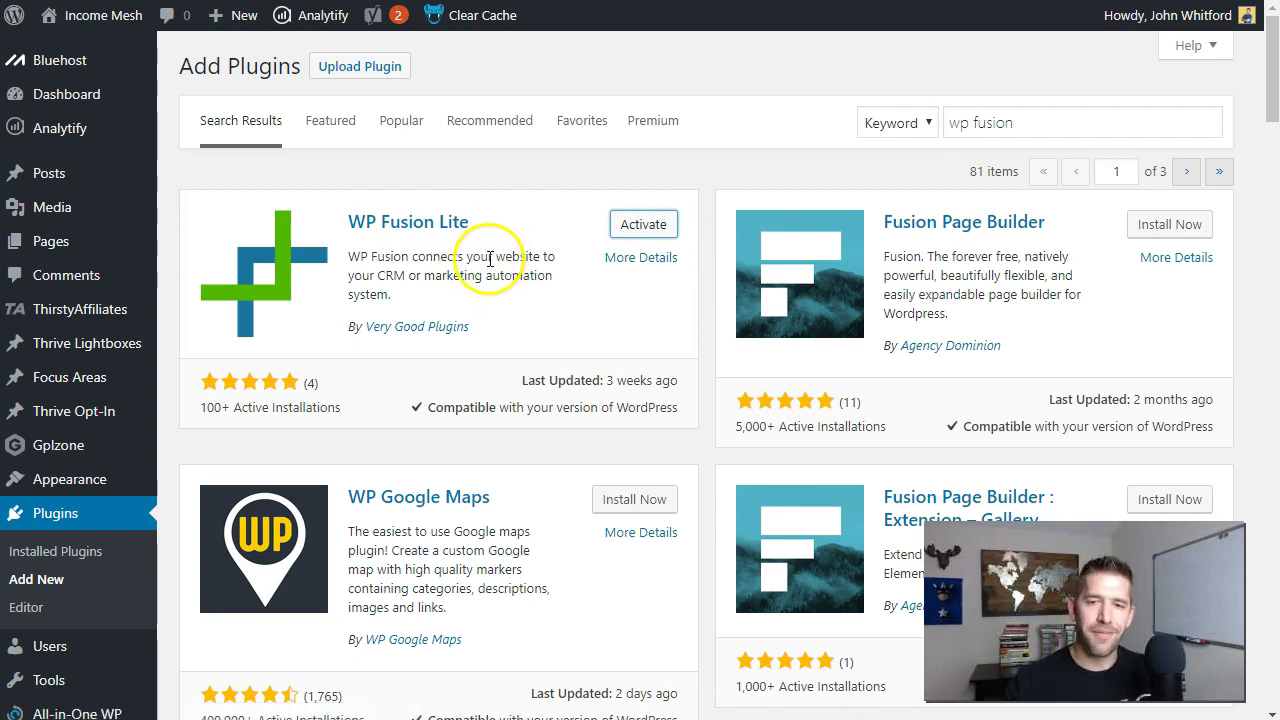
scroll(578, 262, down, 20)
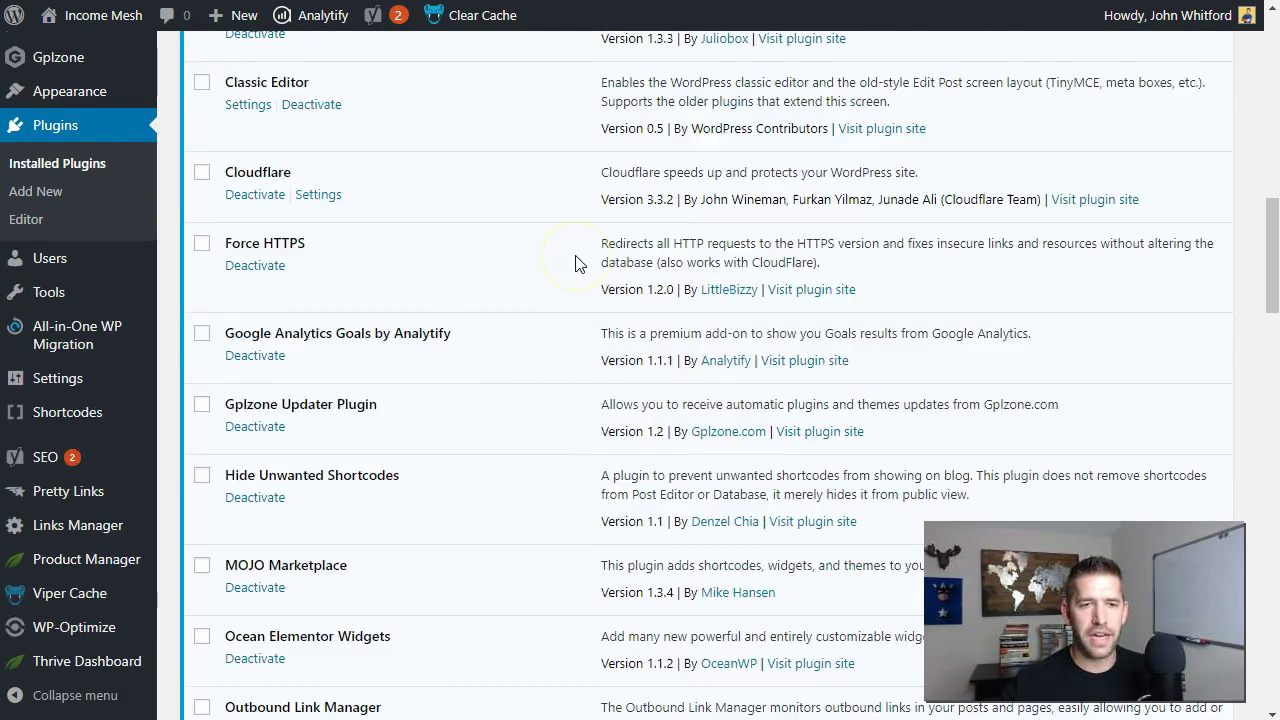
scroll(562, 287, down, 5)
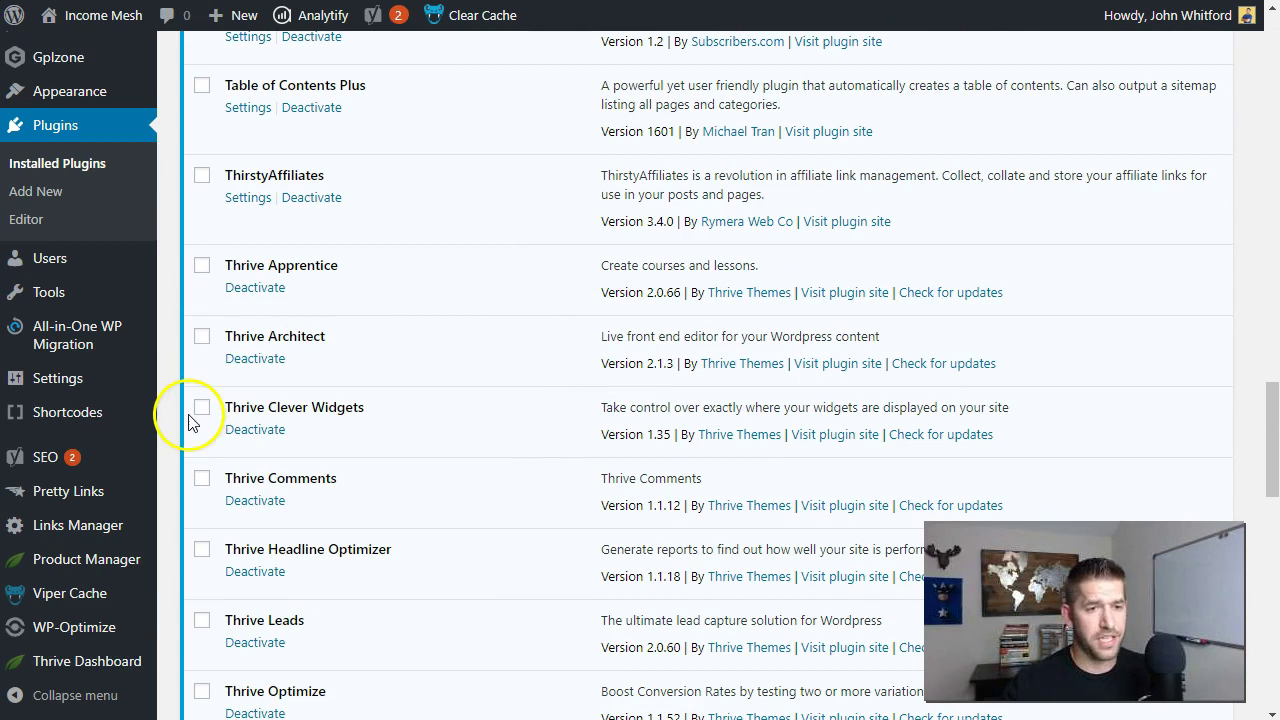
mouse_move(62, 374)
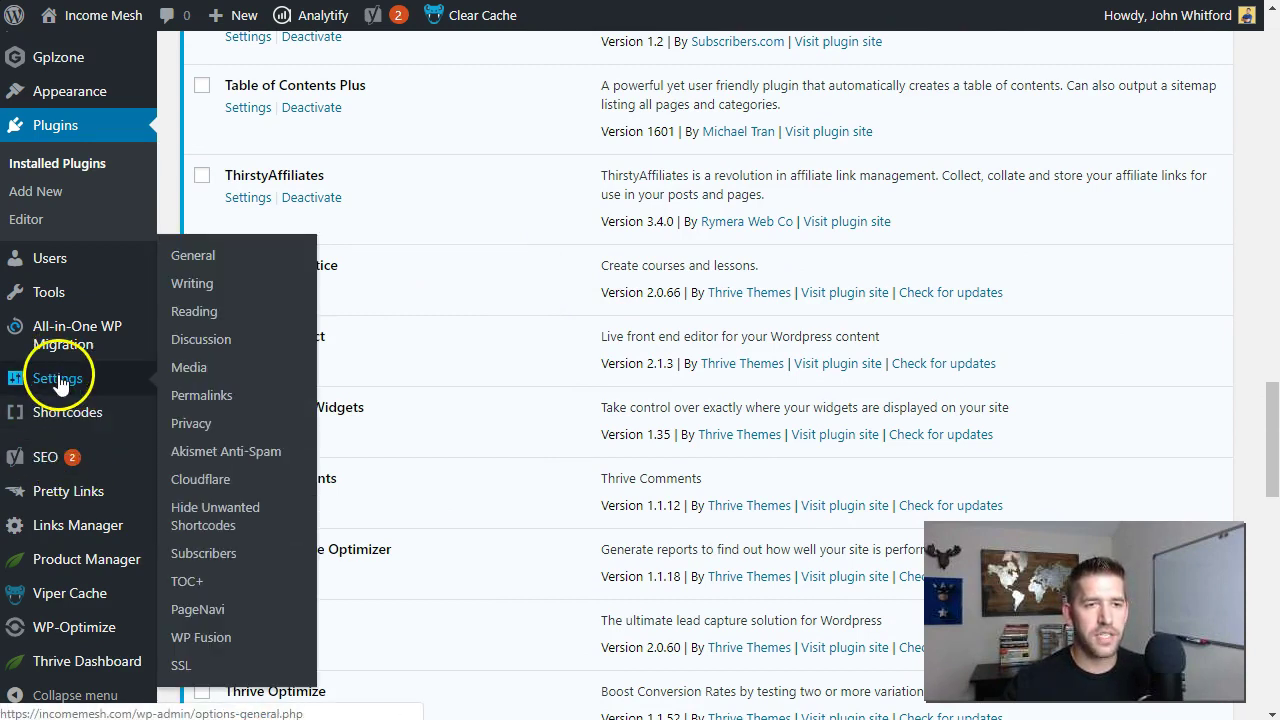
click(212, 642)
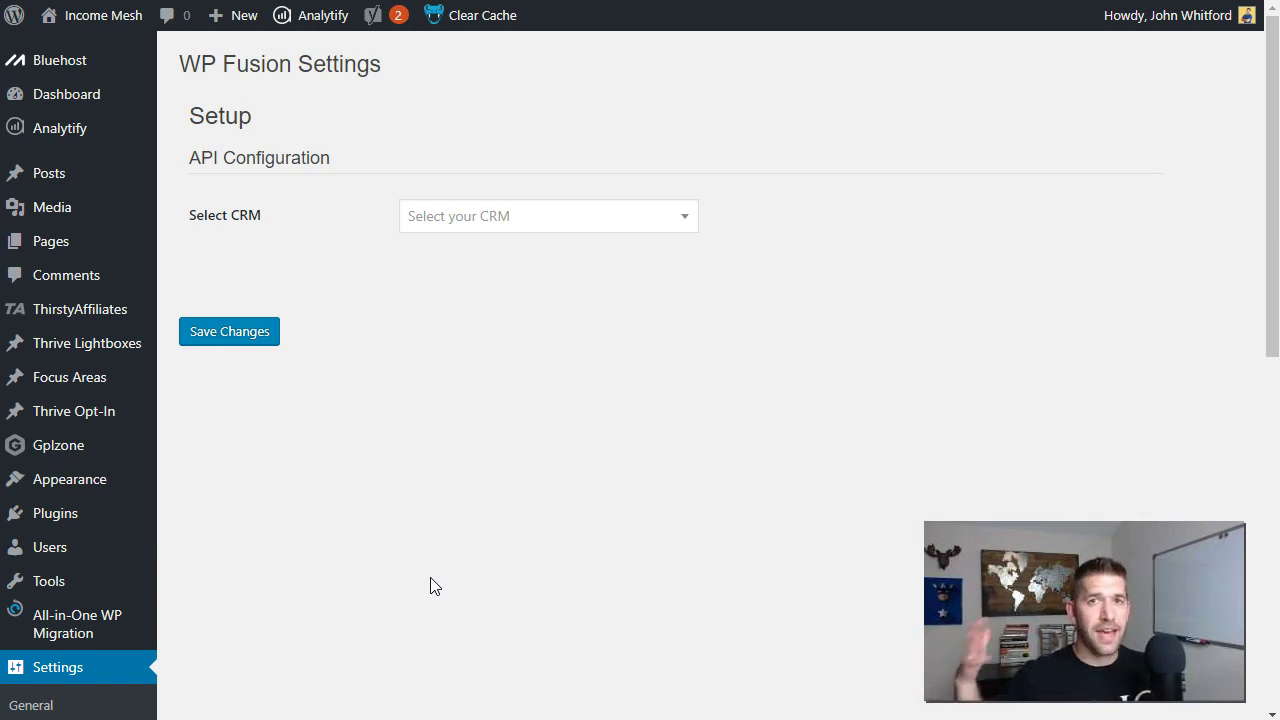
Select MailerLite as the CRM, enter the MailerLite API key, test the connection, and save the WP Fusion setup
click(616, 213)
drag(690, 262, 688, 335)
click(447, 320)
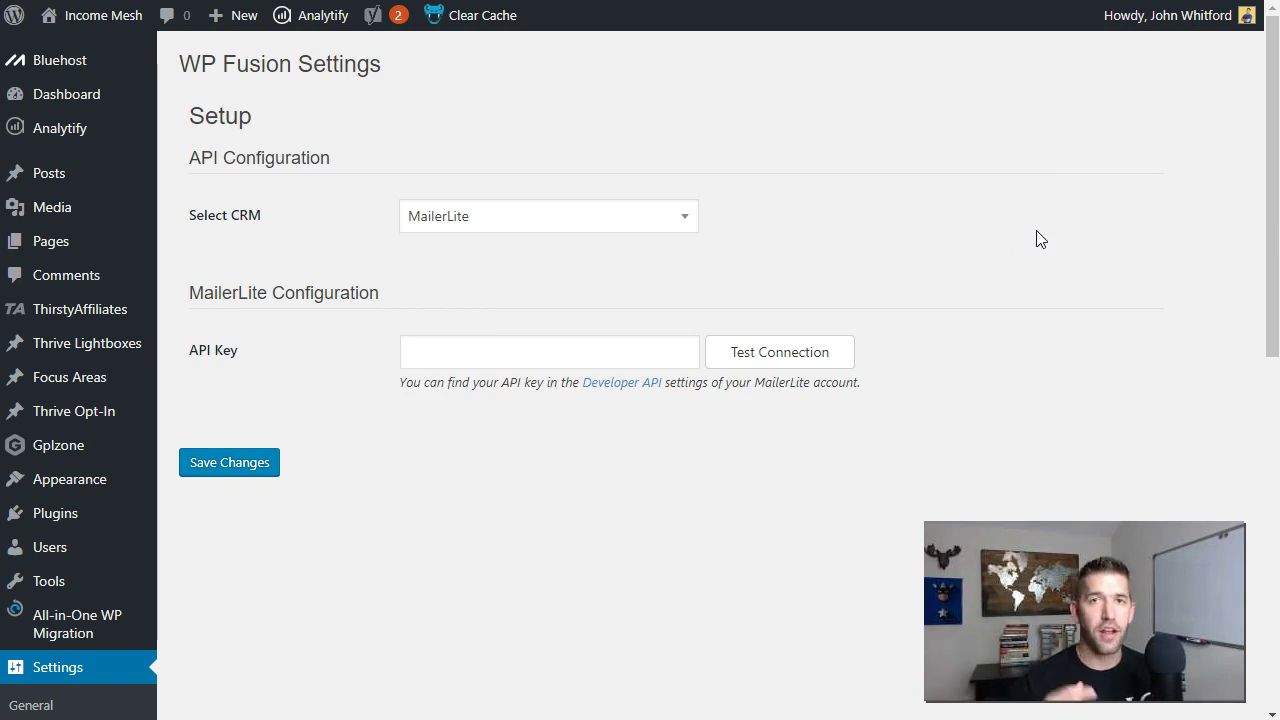
click(1057, 423)
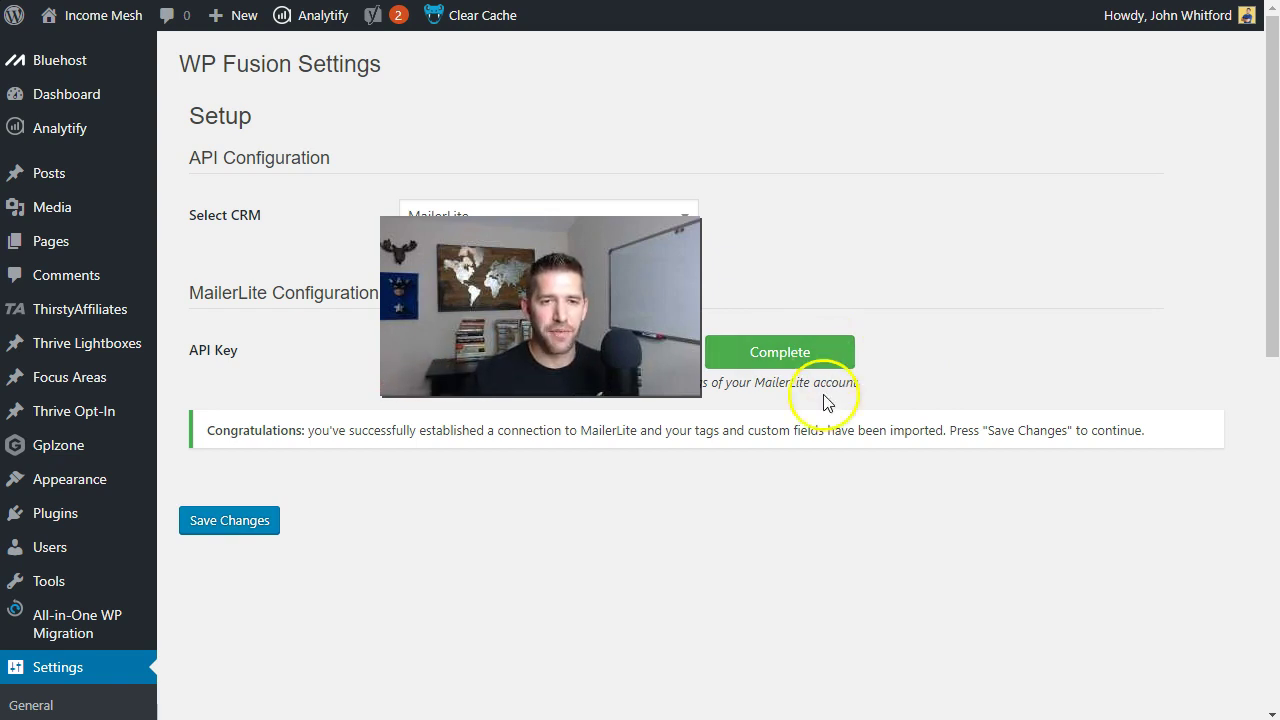
click(245, 528)
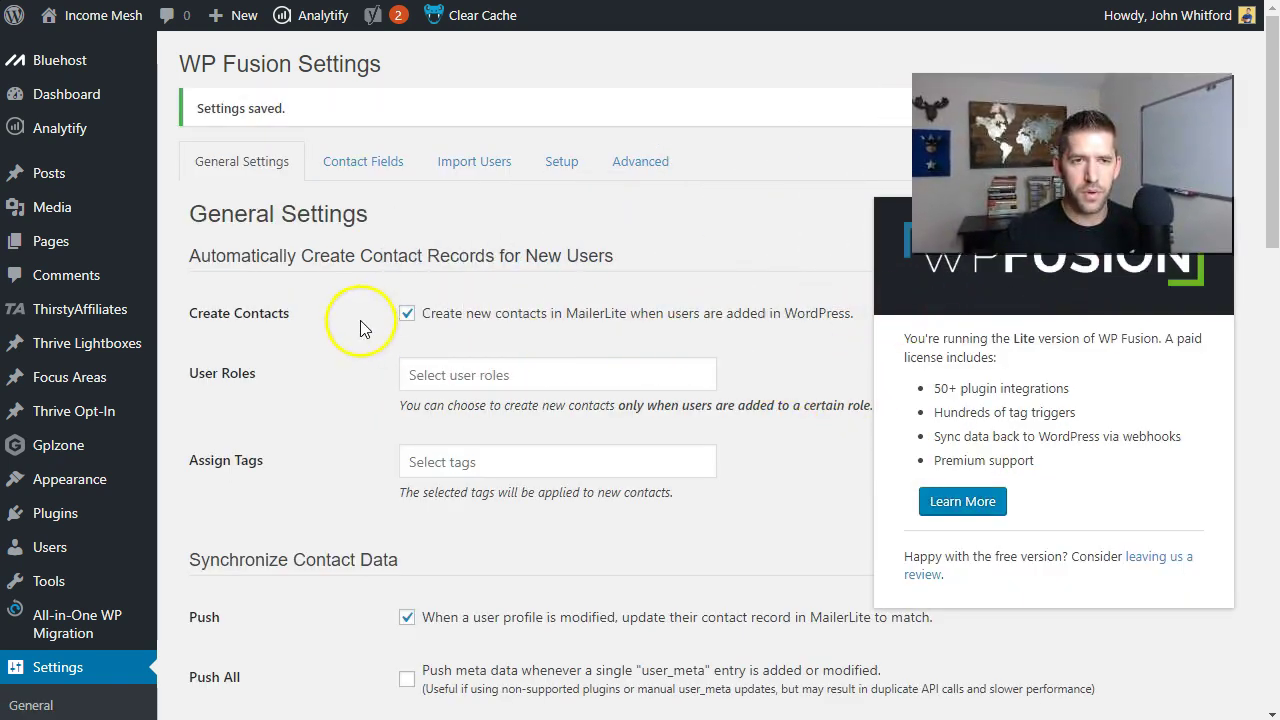
Limit automatic contact creation to the Subscriber user role and assign the Generic Subscriber tag to new contacts
click(584, 375)
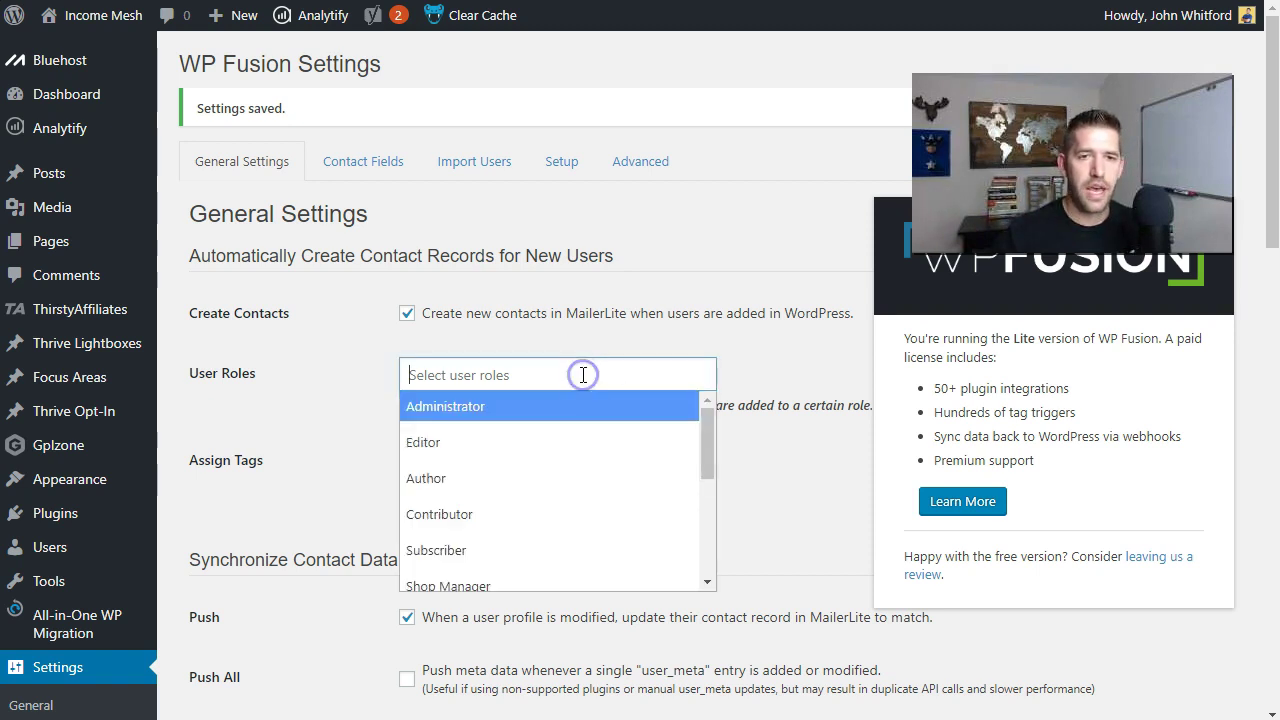
click(462, 547)
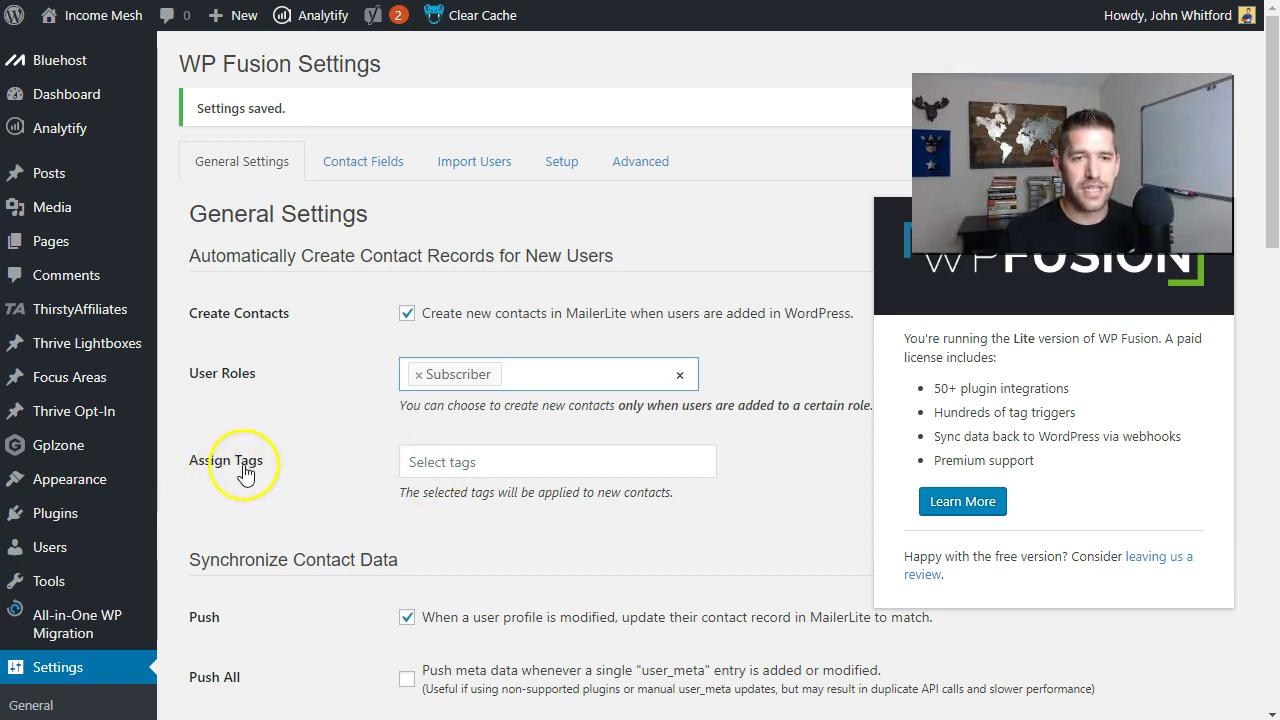
click(512, 458)
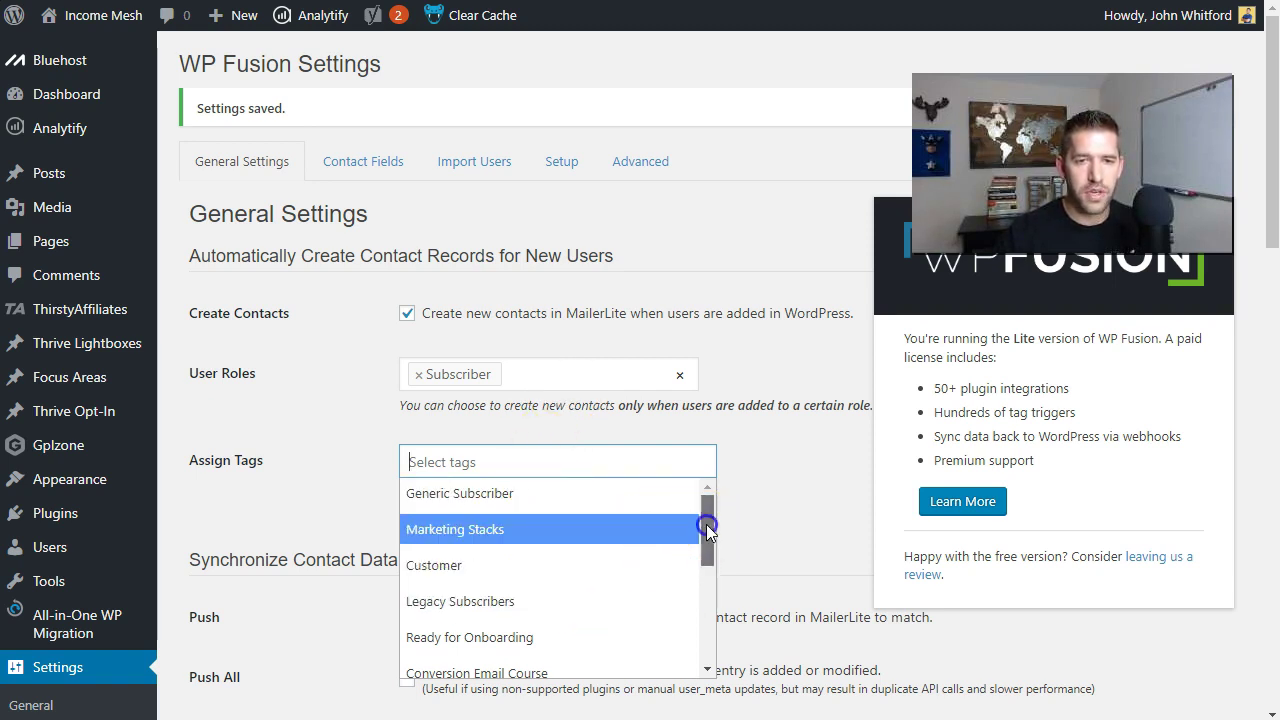
drag(706, 527, 677, 517)
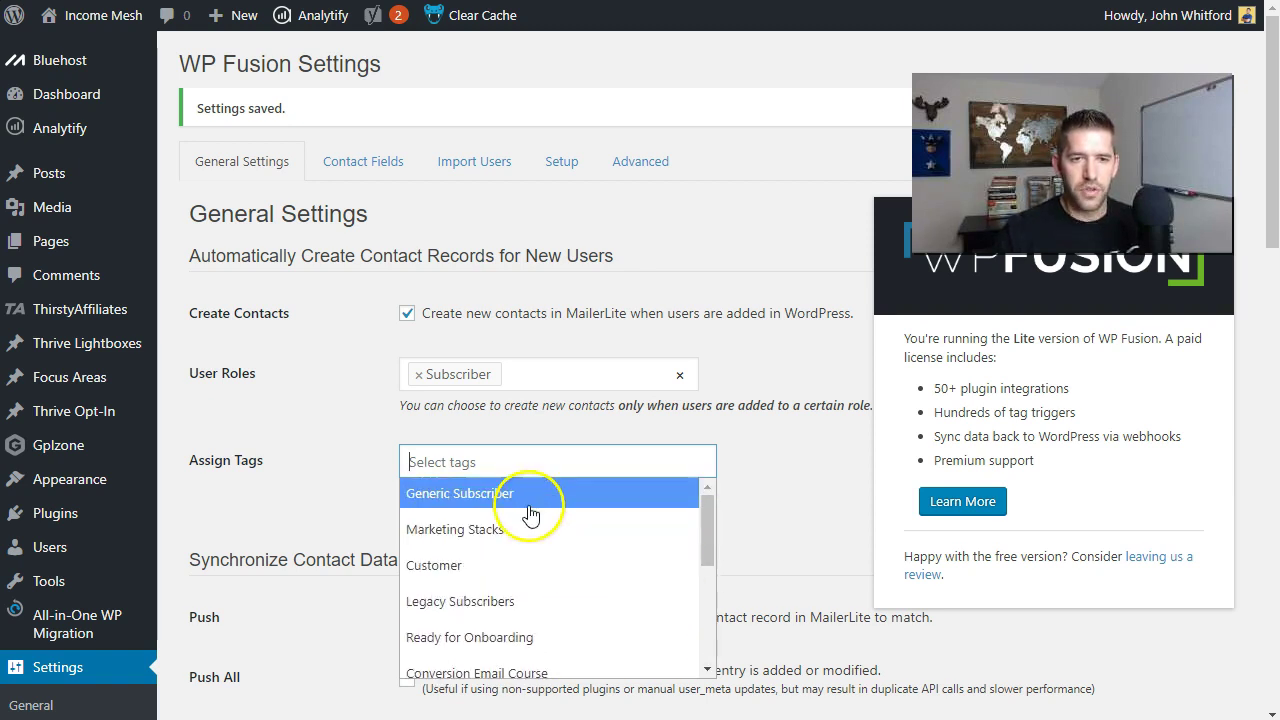
scroll(527, 518, down, 1)
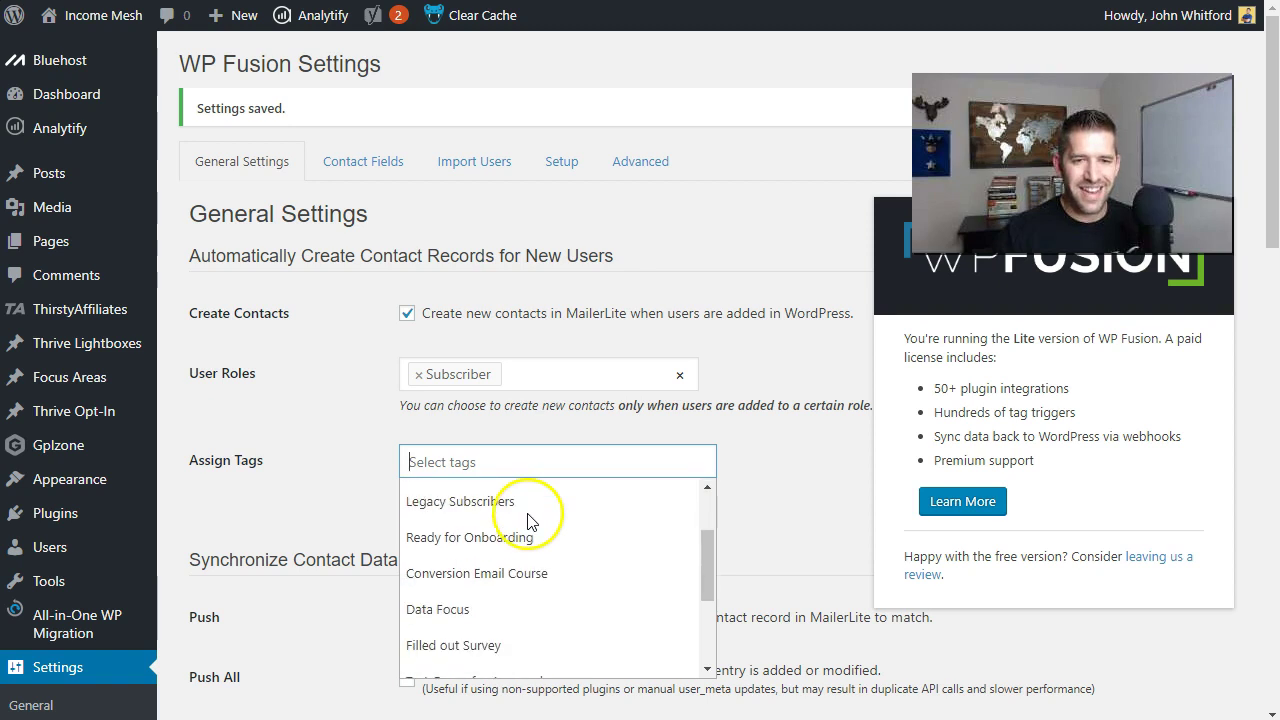
scroll(515, 522, up, 1)
click(482, 500)
click(329, 491)
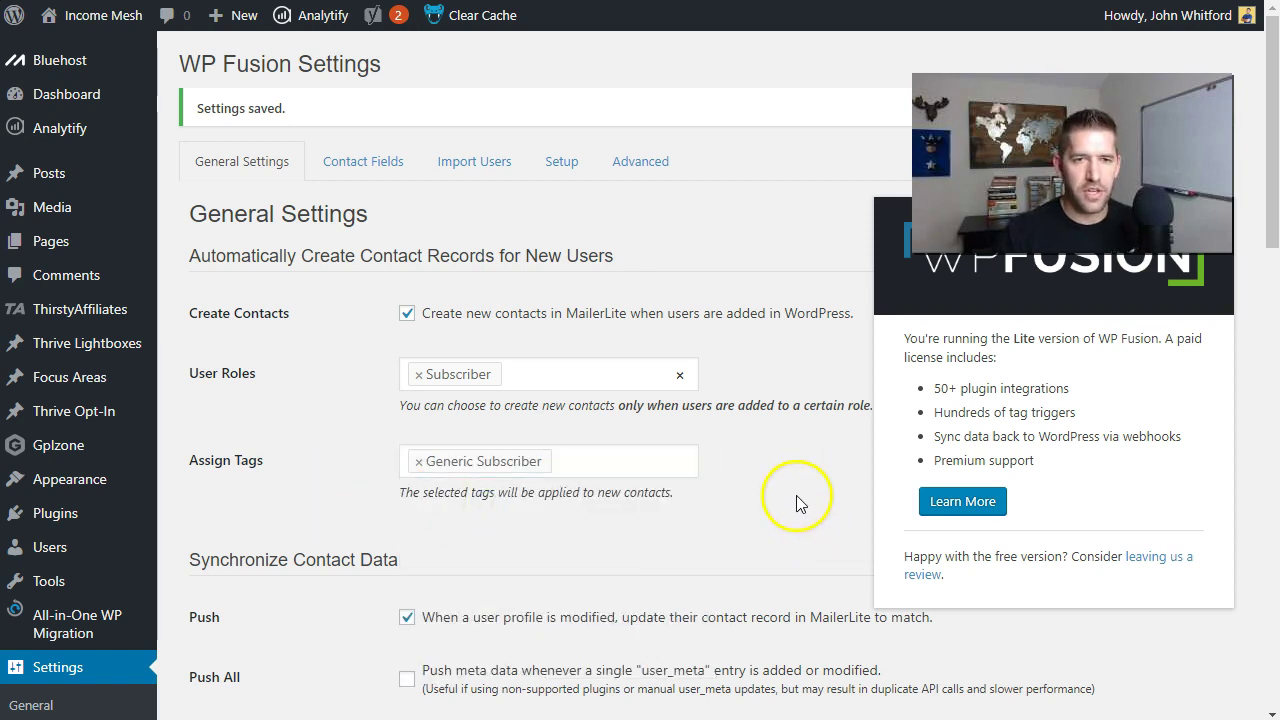
Enable Login Sync so the user's latest tags load from MailerLite on login
scroll(795, 491, down, 3)
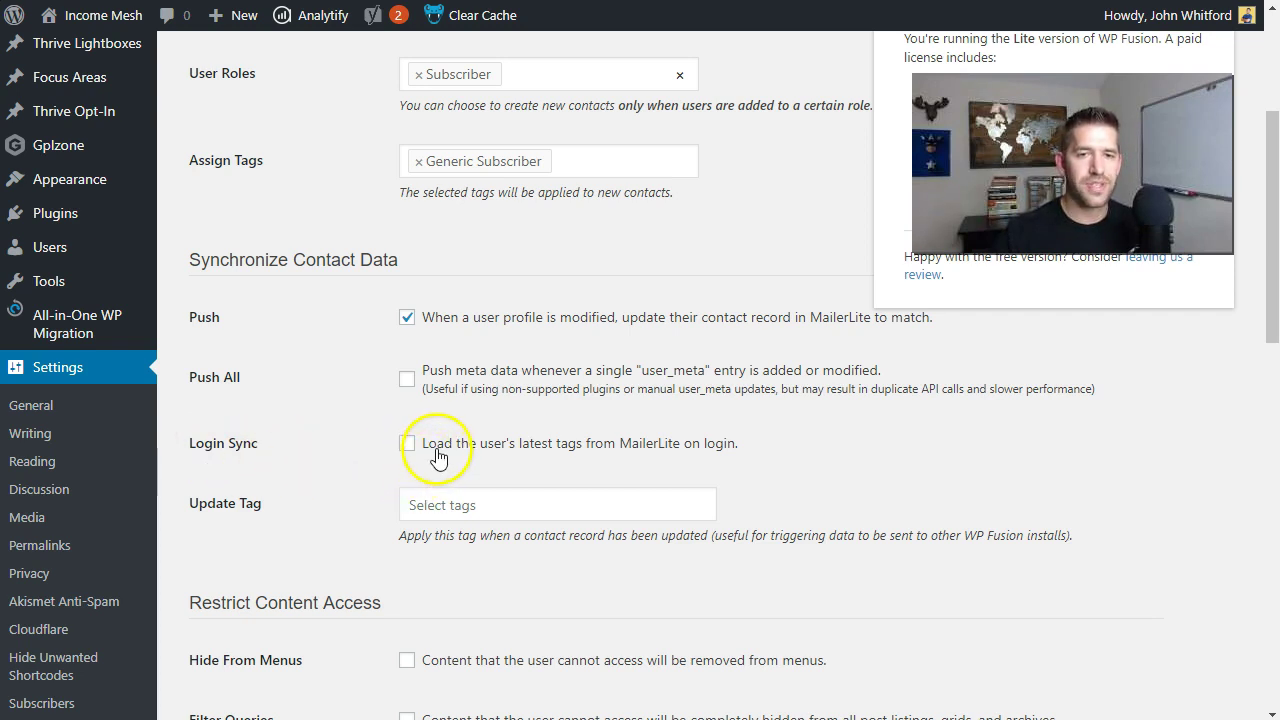
click(806, 459)
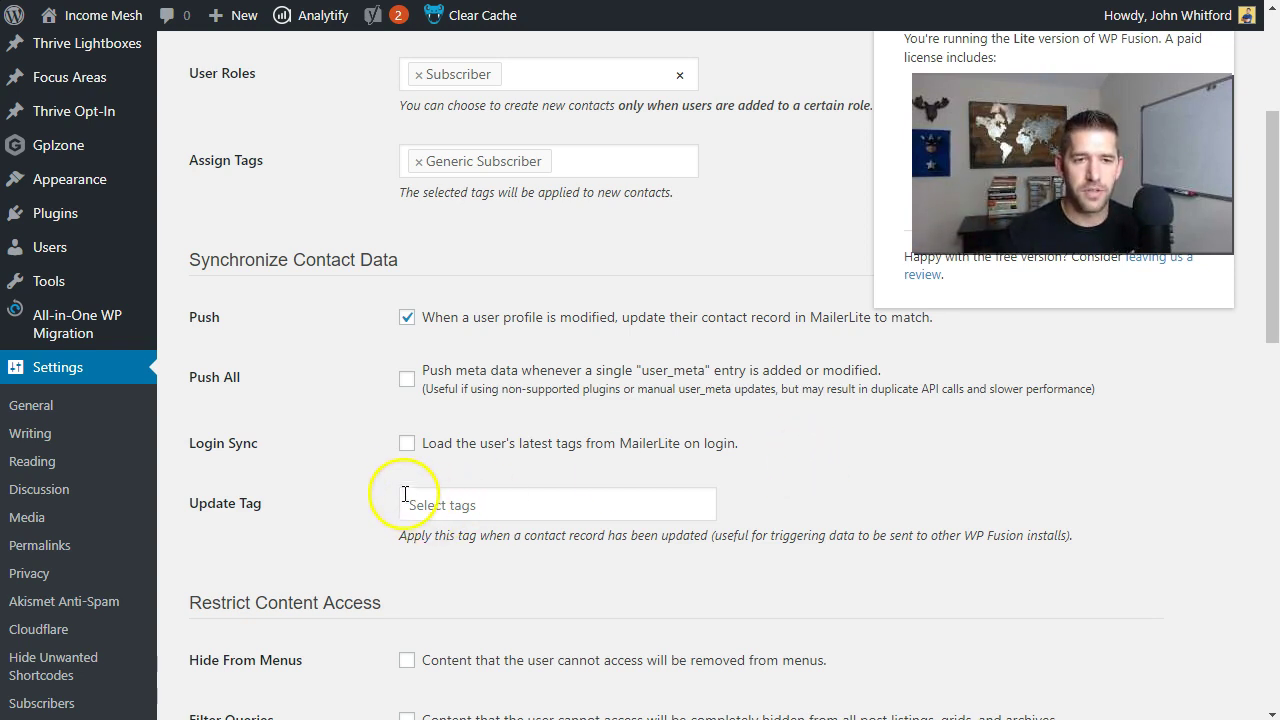
click(407, 443)
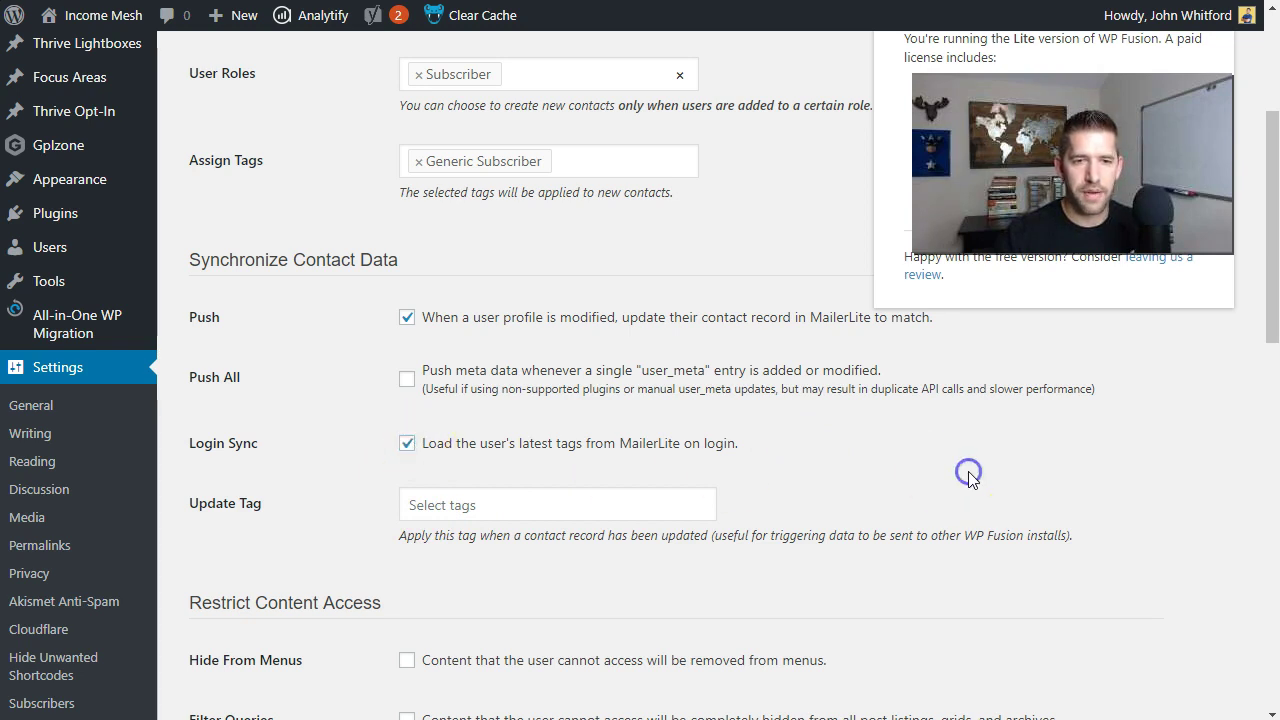
Review the remaining WP Fusion general settings for restricted content access, SEO excerpts, update trigger and import group
scroll(968, 480, down, 3)
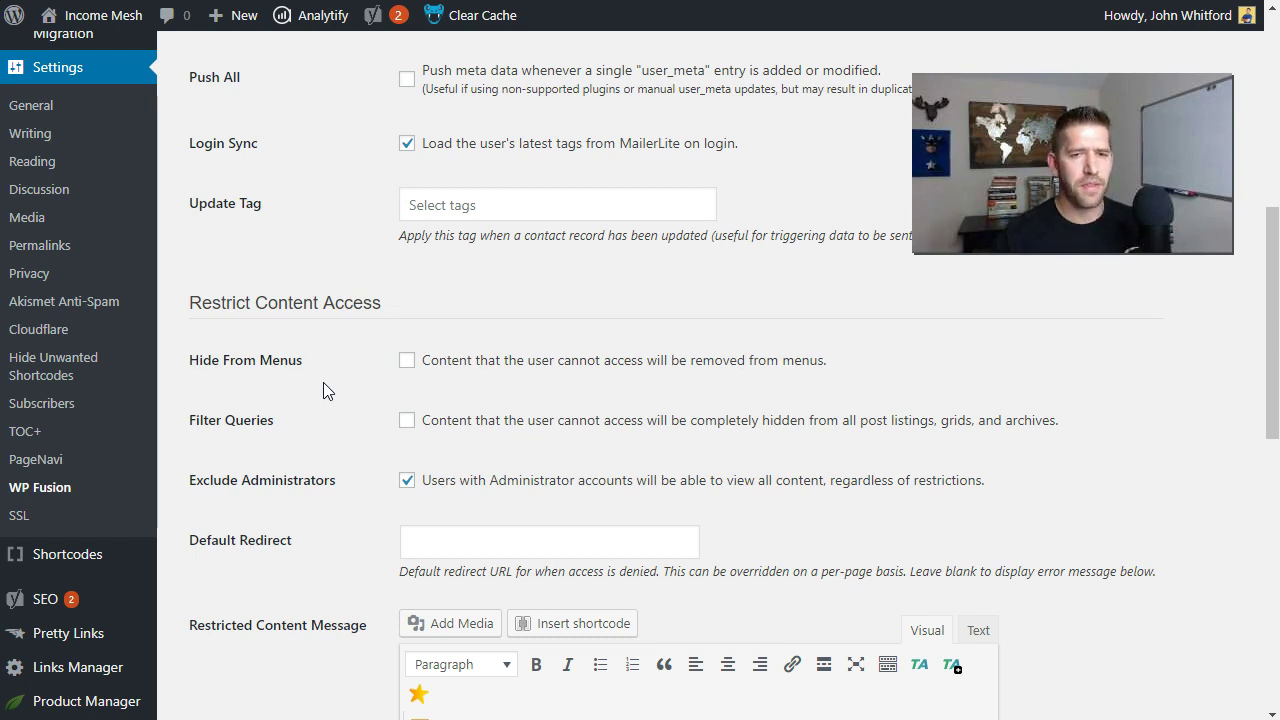
scroll(320, 495, down, 2)
scroll(306, 488, down, 2)
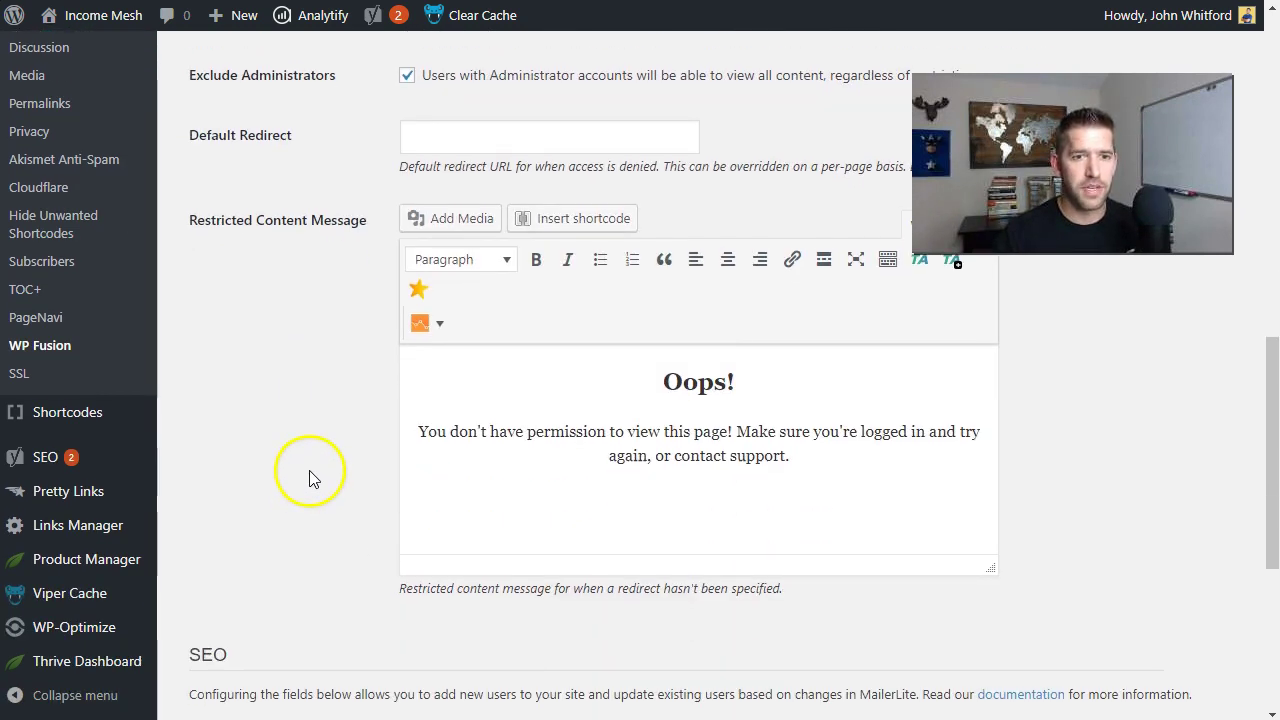
scroll(314, 471, down, 4)
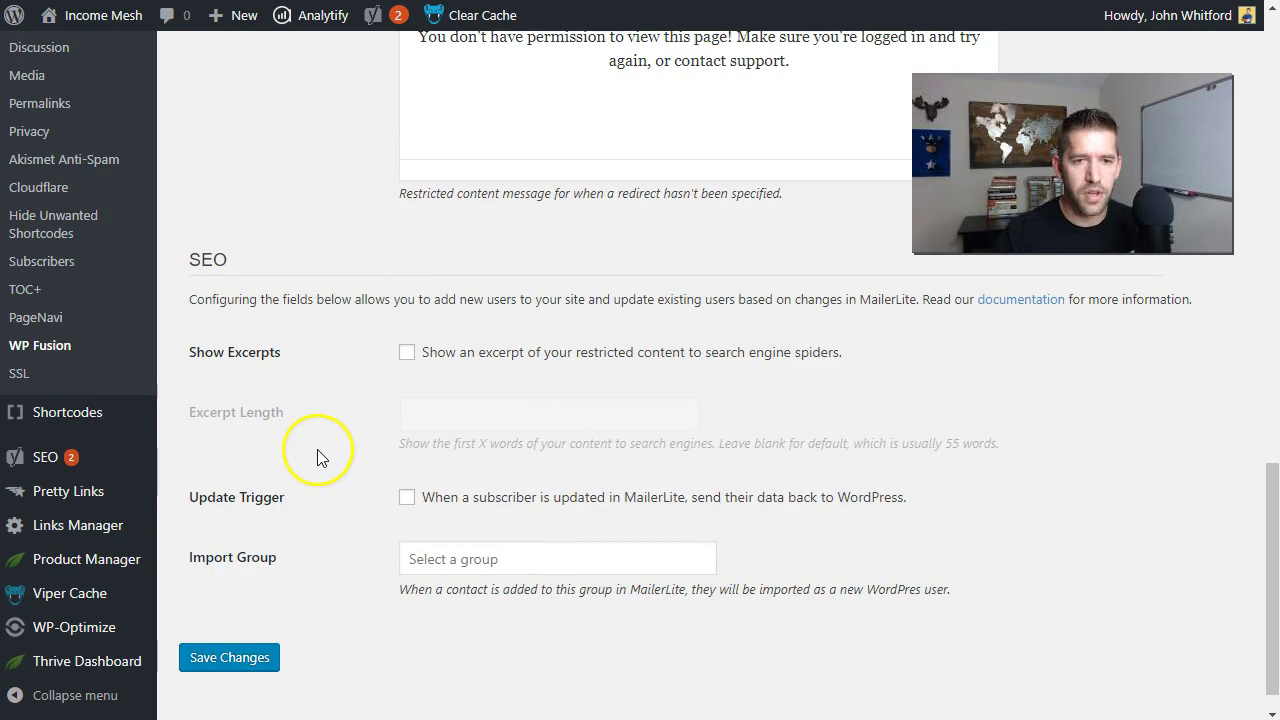
scroll(318, 455, down, 1)
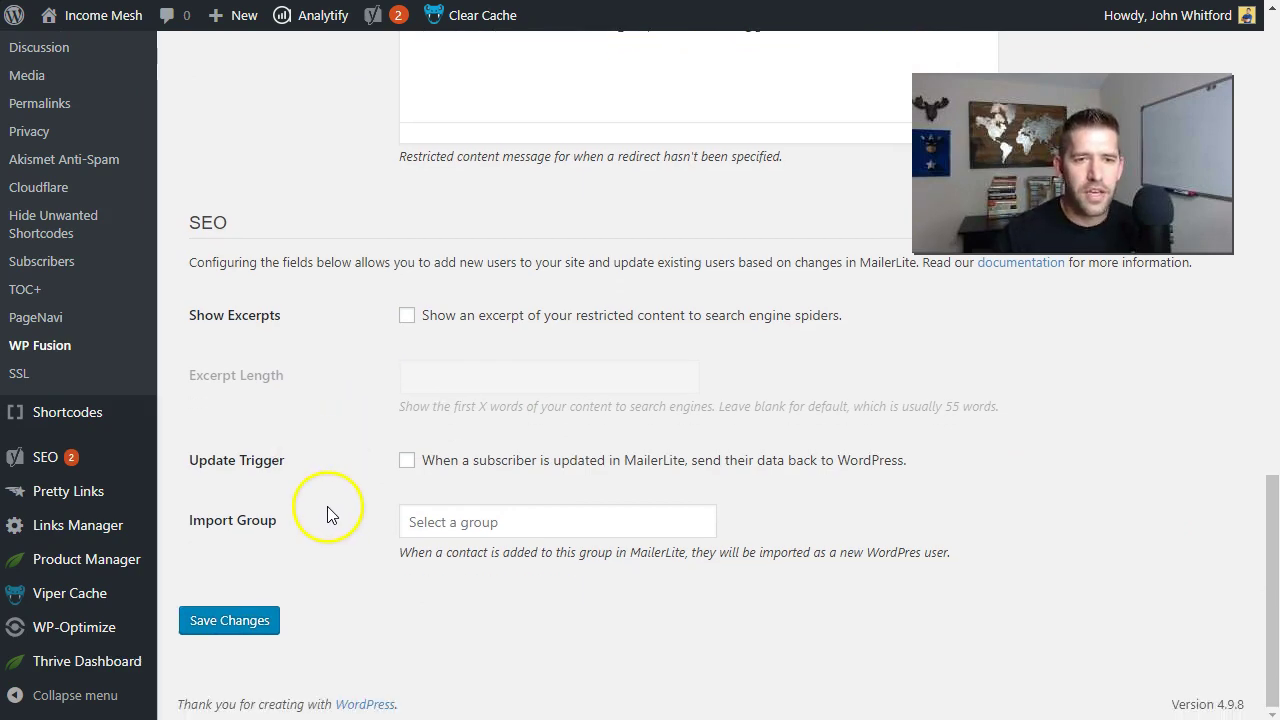
Save the WP Fusion general settings
scroll(332, 518, up, 10)
scroll(335, 518, down, 5)
scroll(320, 550, down, 5)
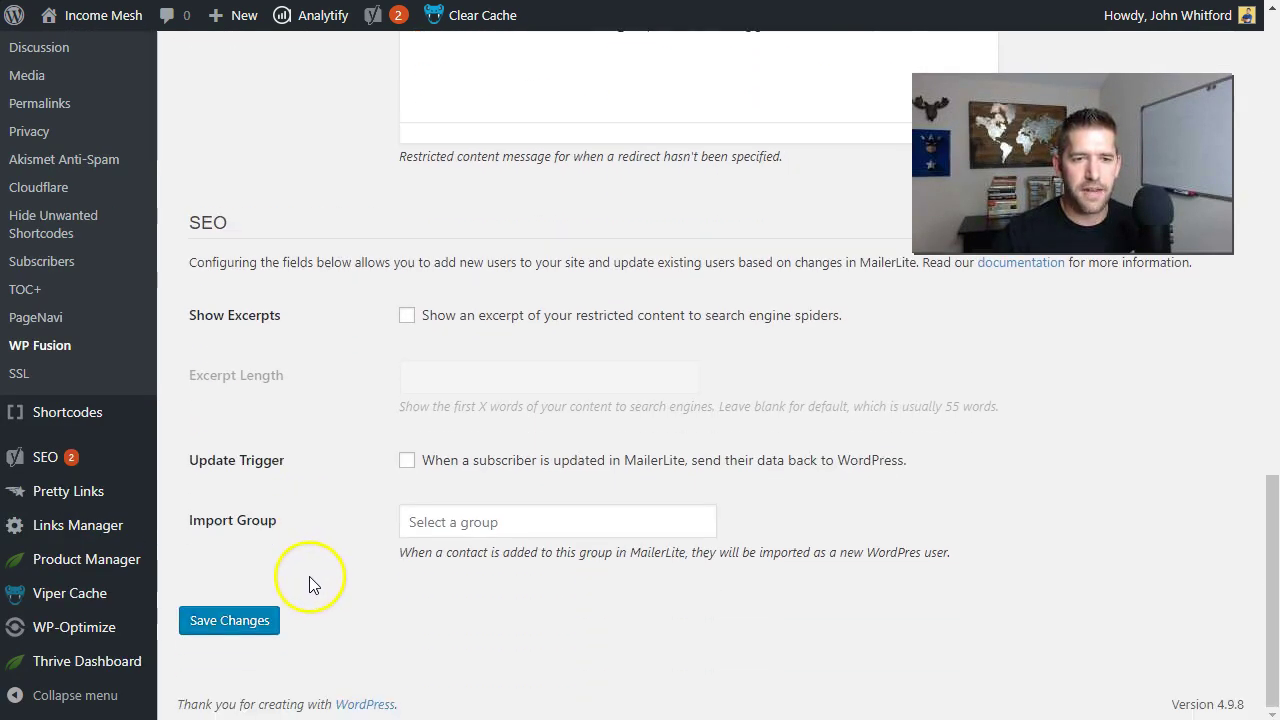
click(250, 616)
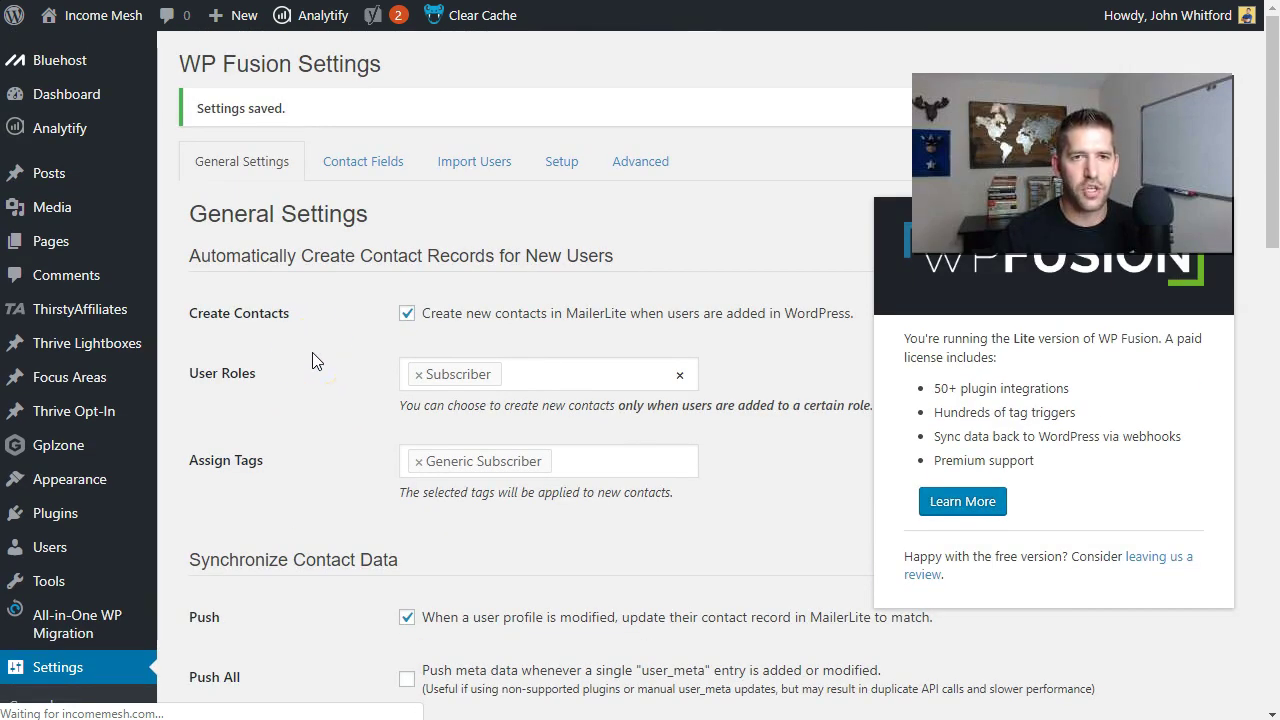
click(323, 358)
click(321, 370)
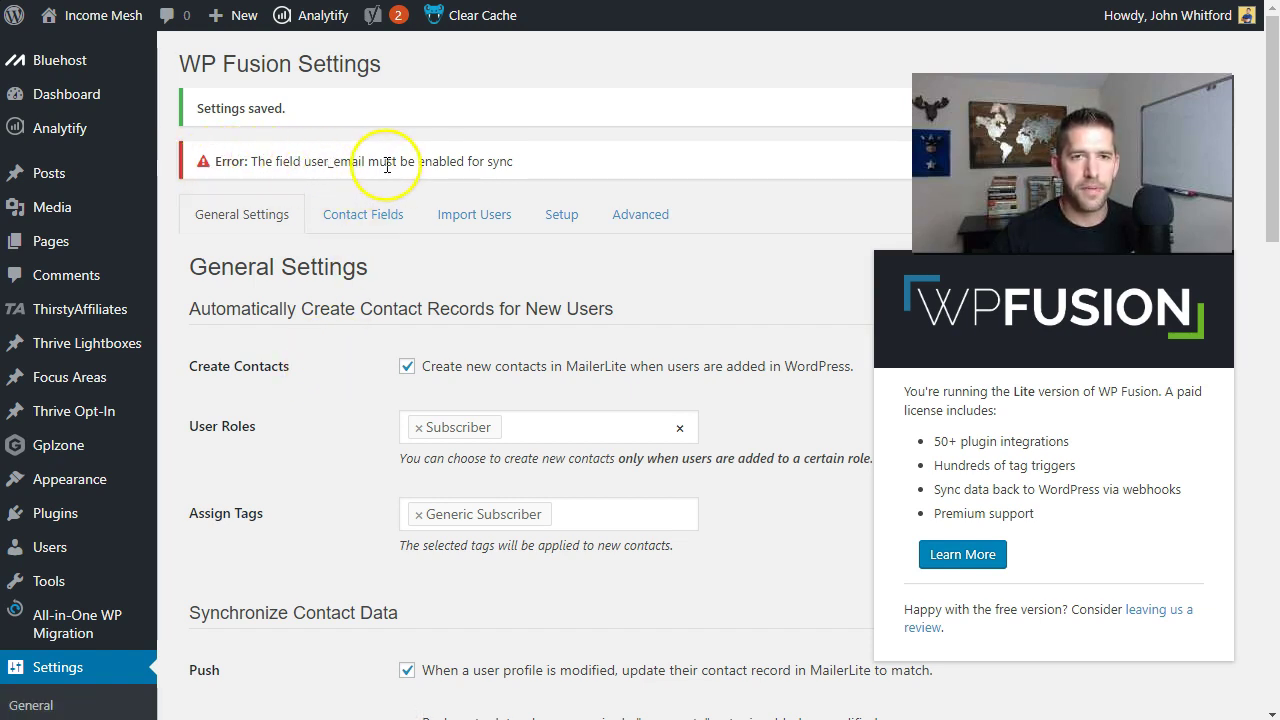
In the contact field mapping, sync First Name to MailerLite's Name field and E-mail Address to its Email field
click(365, 220)
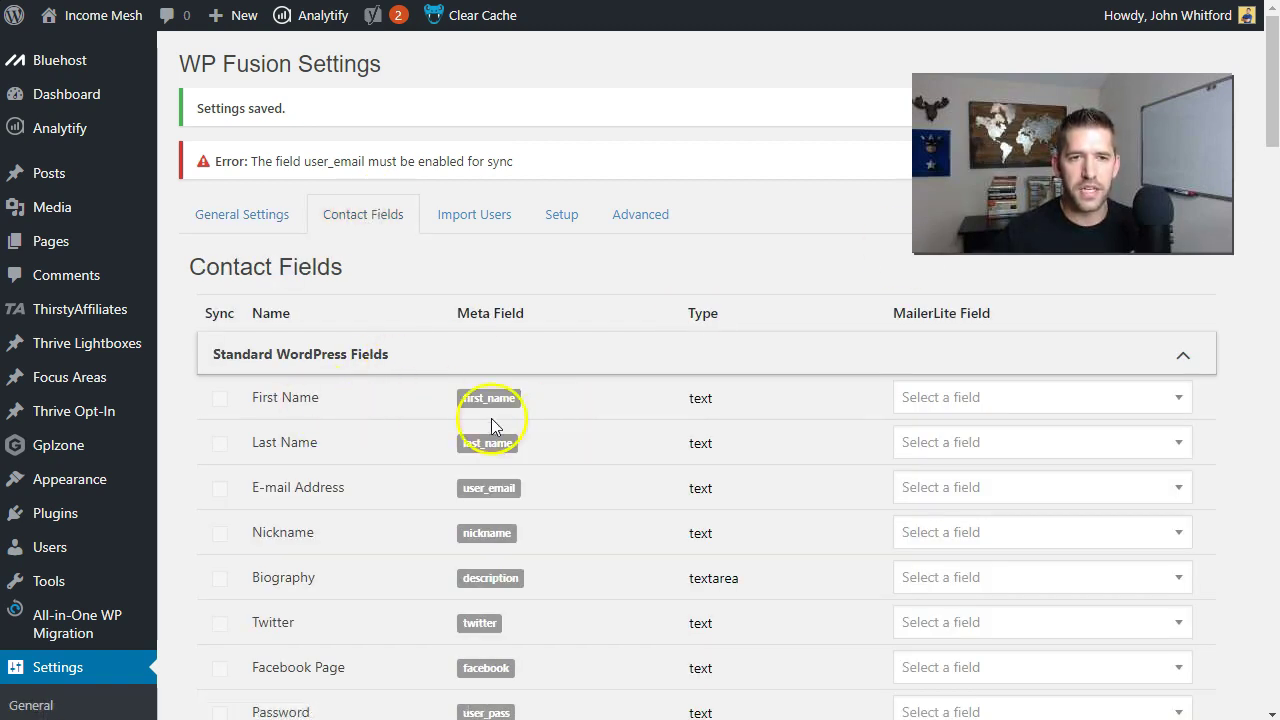
scroll(240, 390, down, 10)
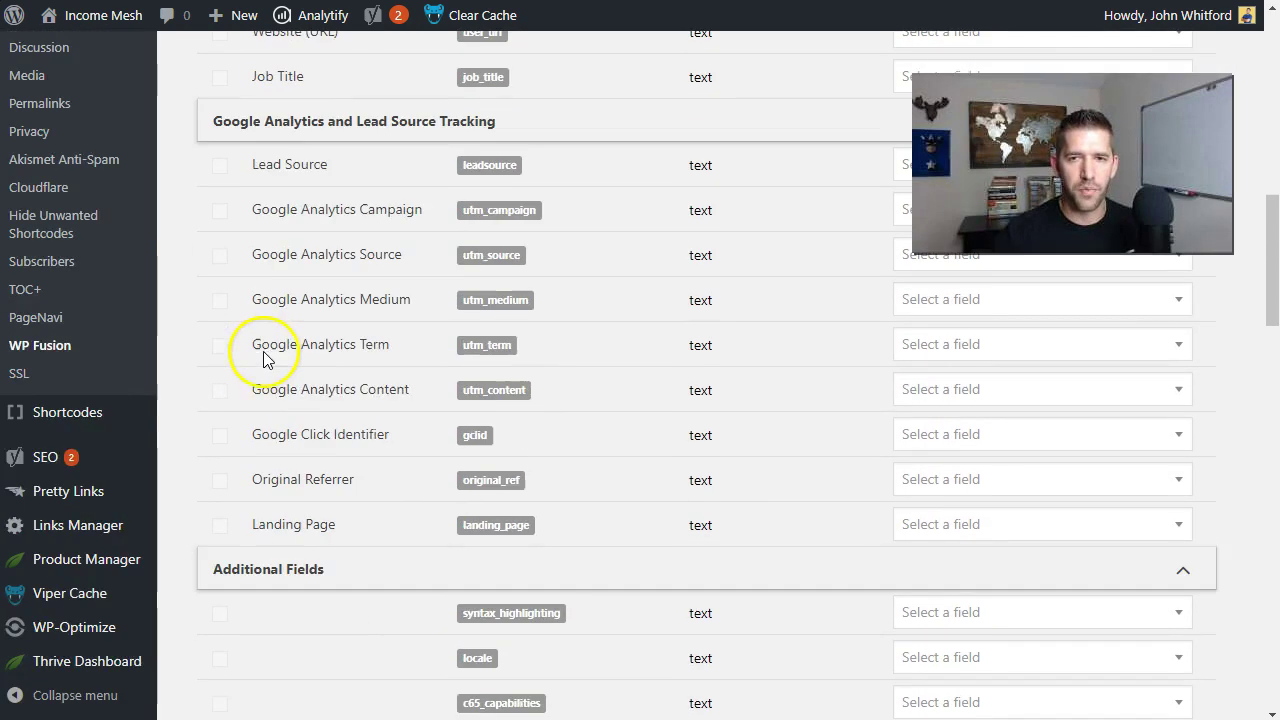
scroll(263, 358, up, 10)
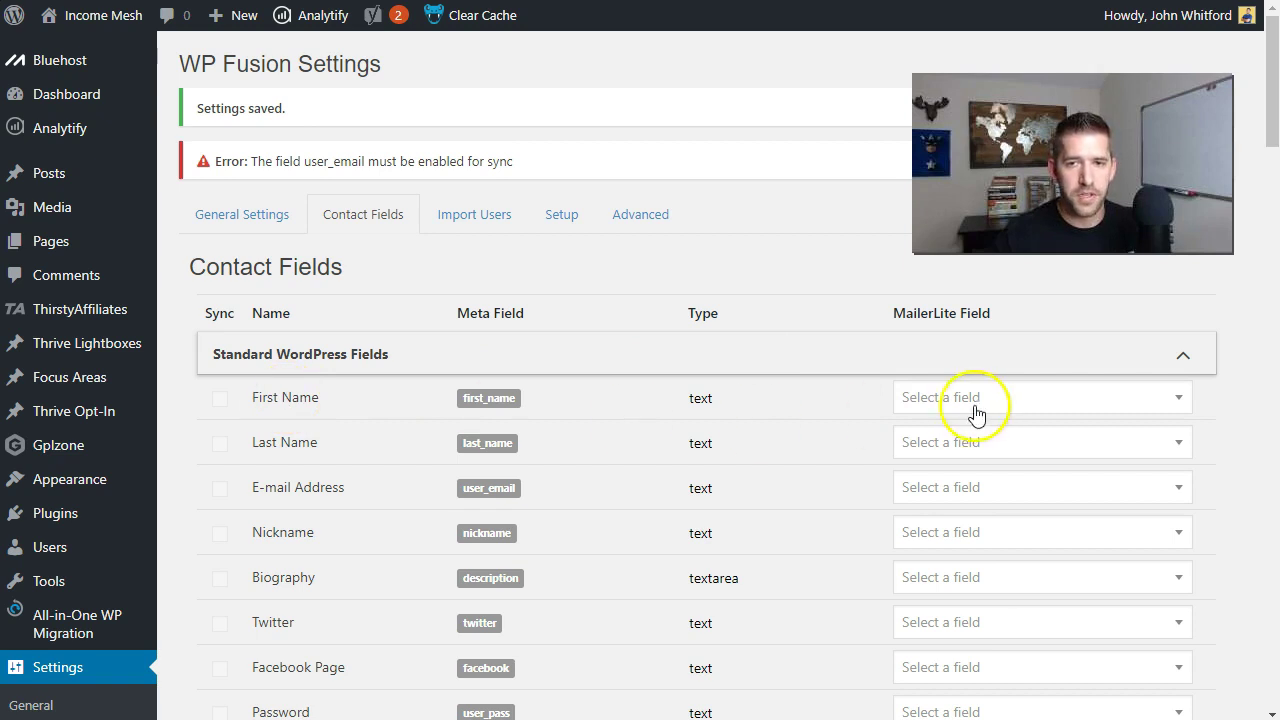
click(975, 412)
scroll(937, 509, down, 1)
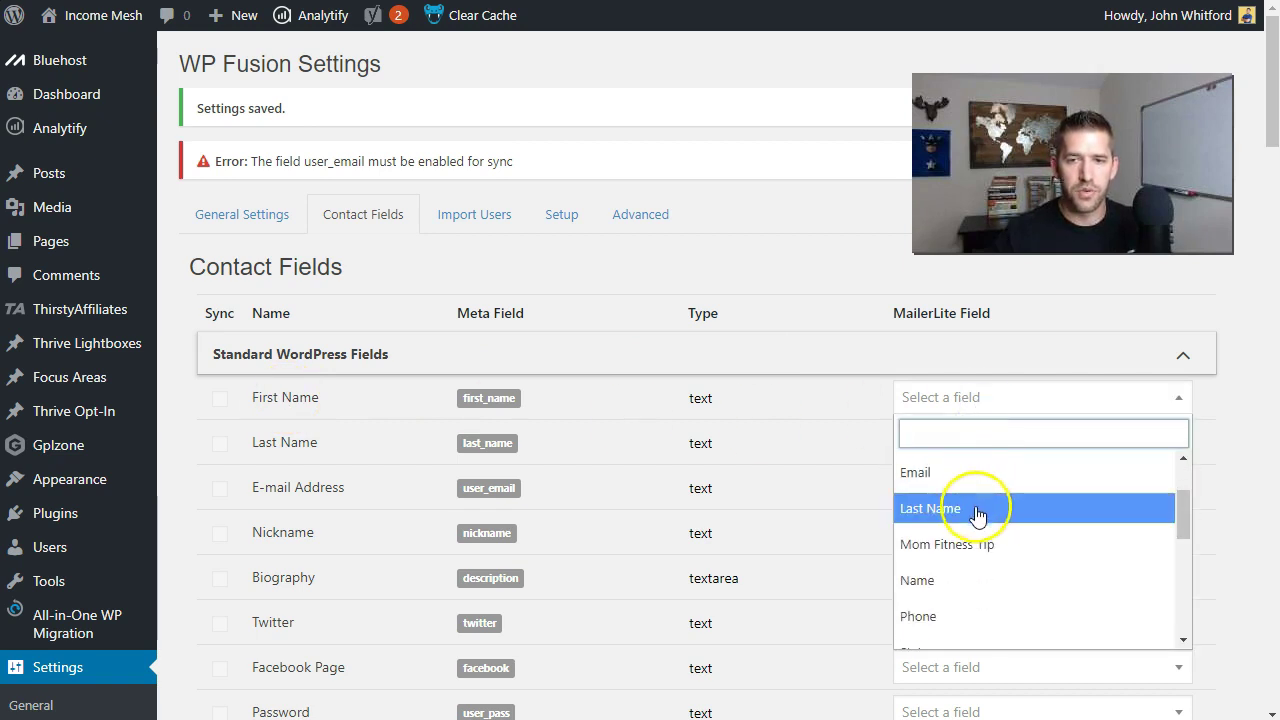
click(972, 581)
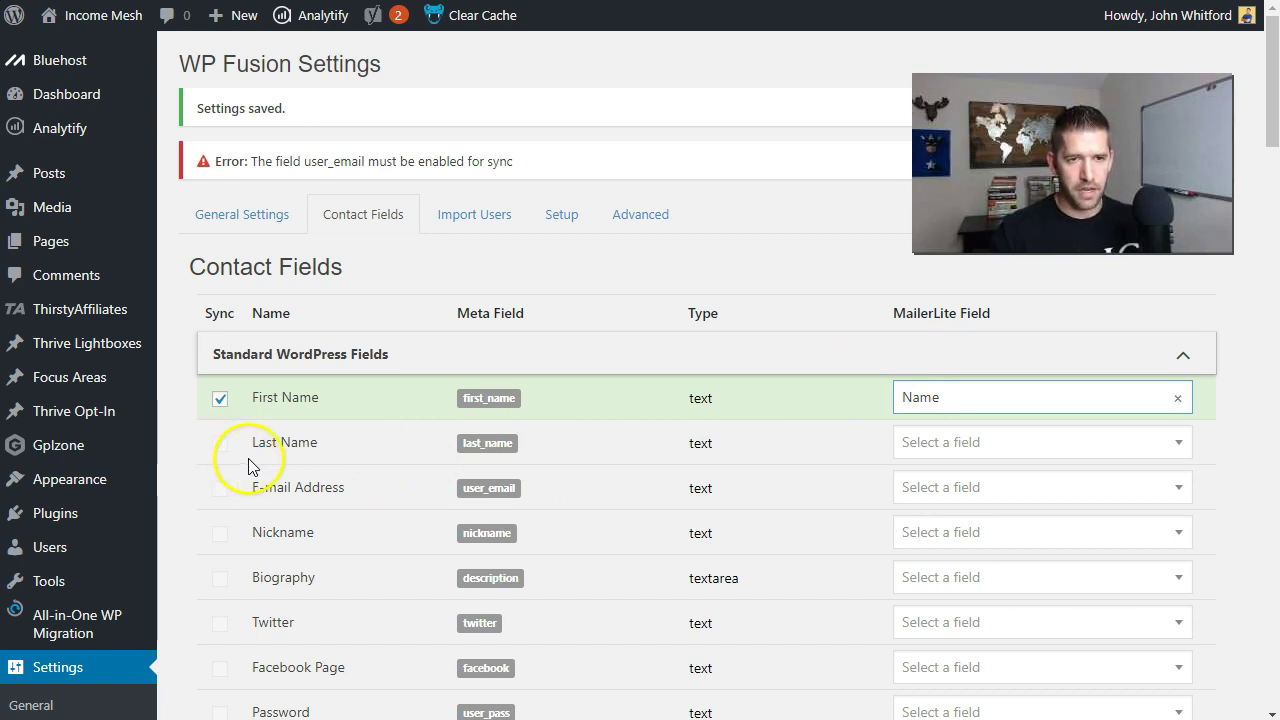
click(1085, 489)
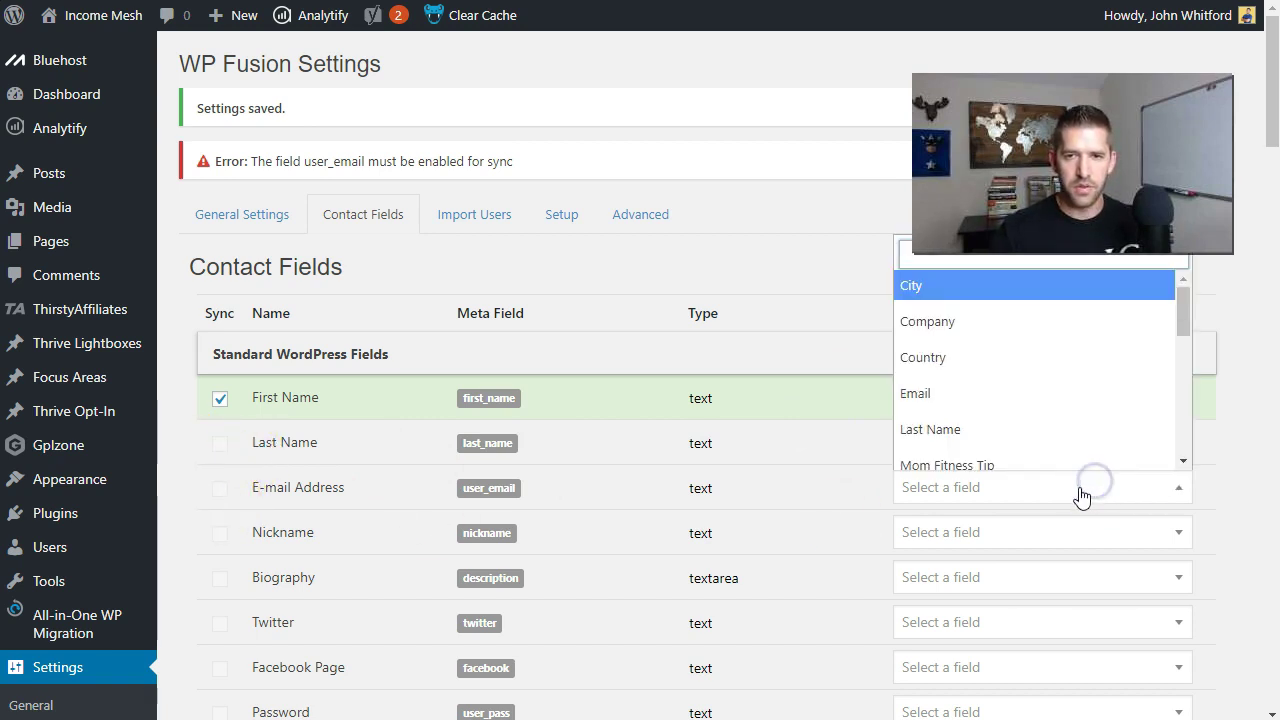
click(1004, 396)
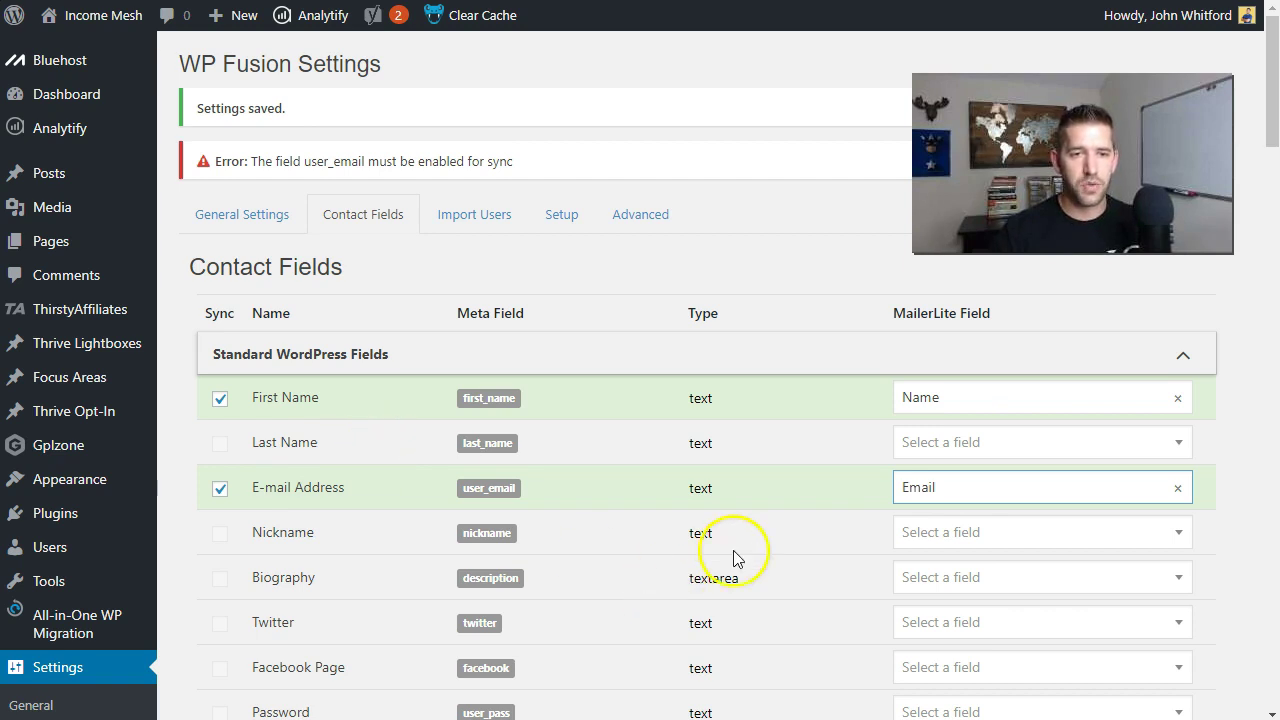
scroll(787, 543, down, 1)
scroll(787, 536, down, 1)
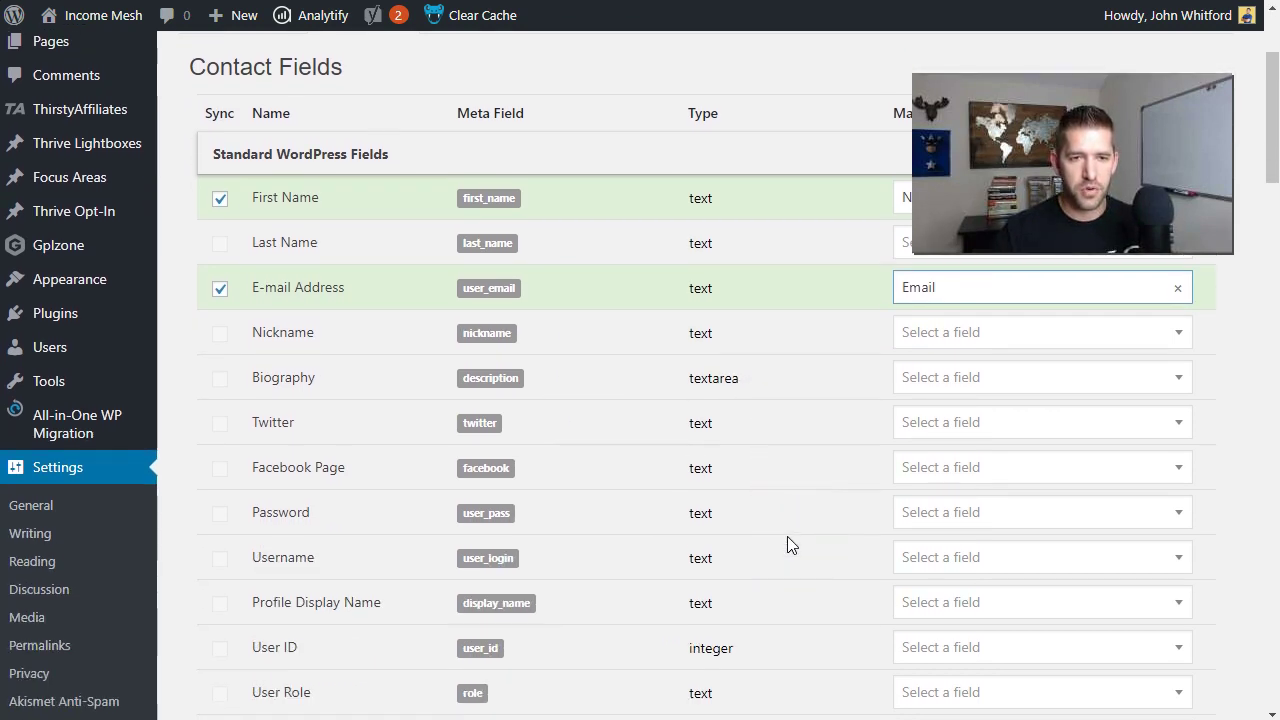
click(950, 568)
scroll(1034, 480, down, 4)
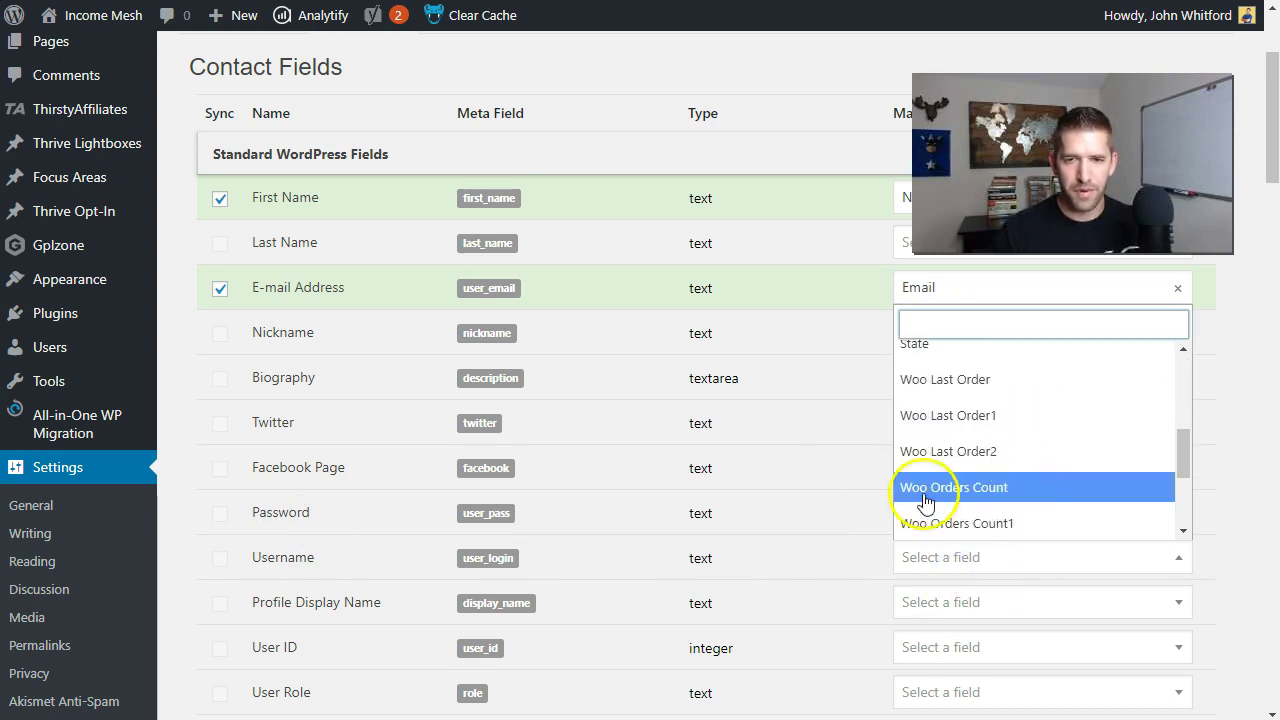
click(808, 537)
Save the contact field mappings
scroll(860, 490, up, 1)
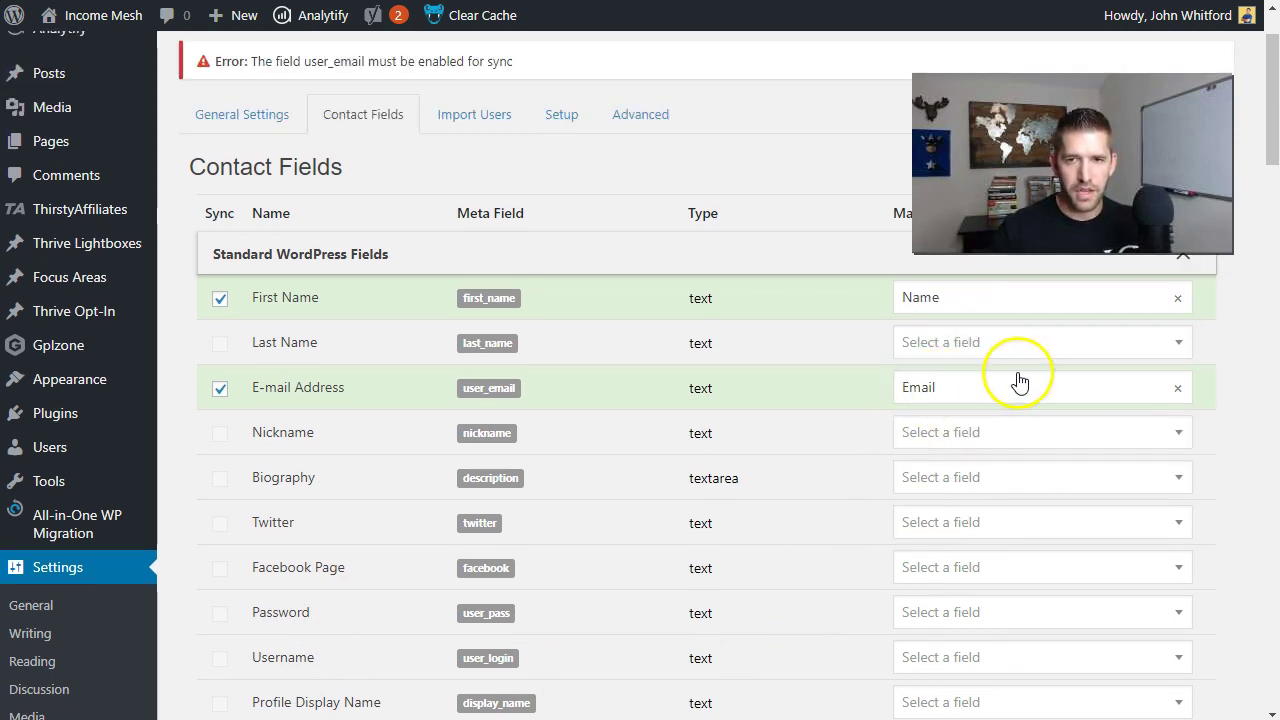
scroll(852, 482, down, 4)
scroll(848, 483, down, 12)
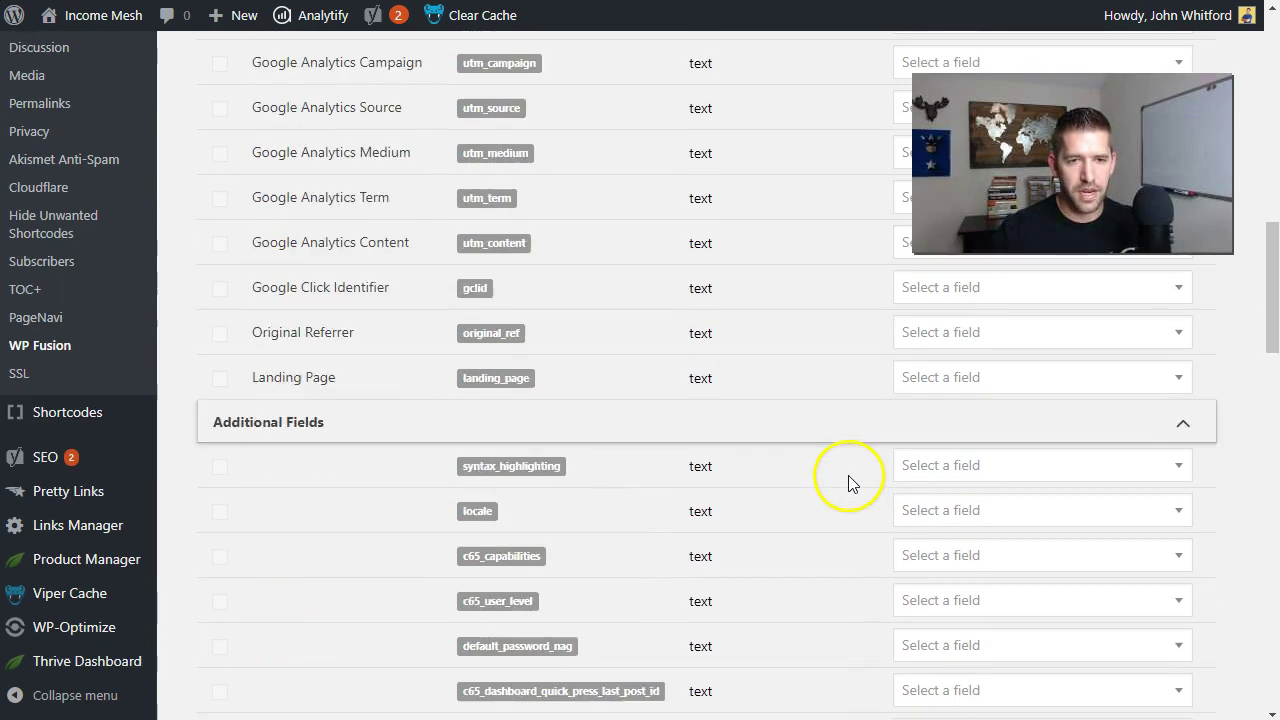
scroll(845, 485, down, 10)
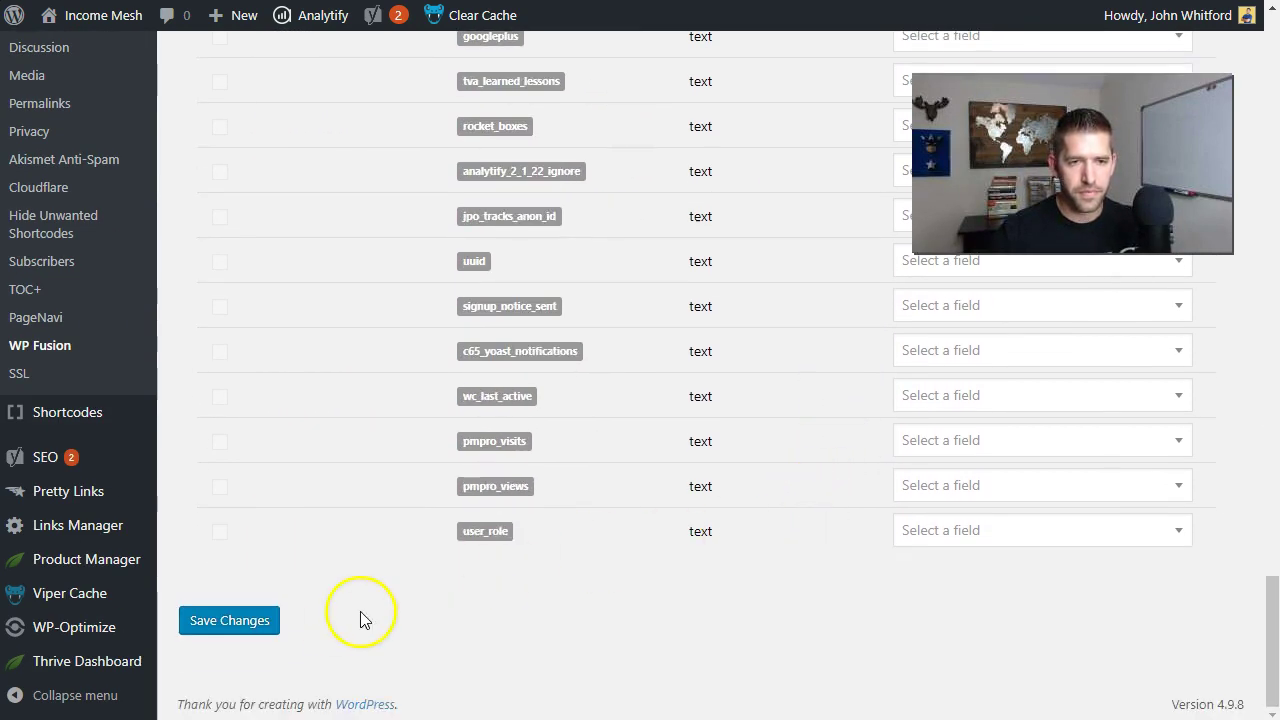
click(250, 628)
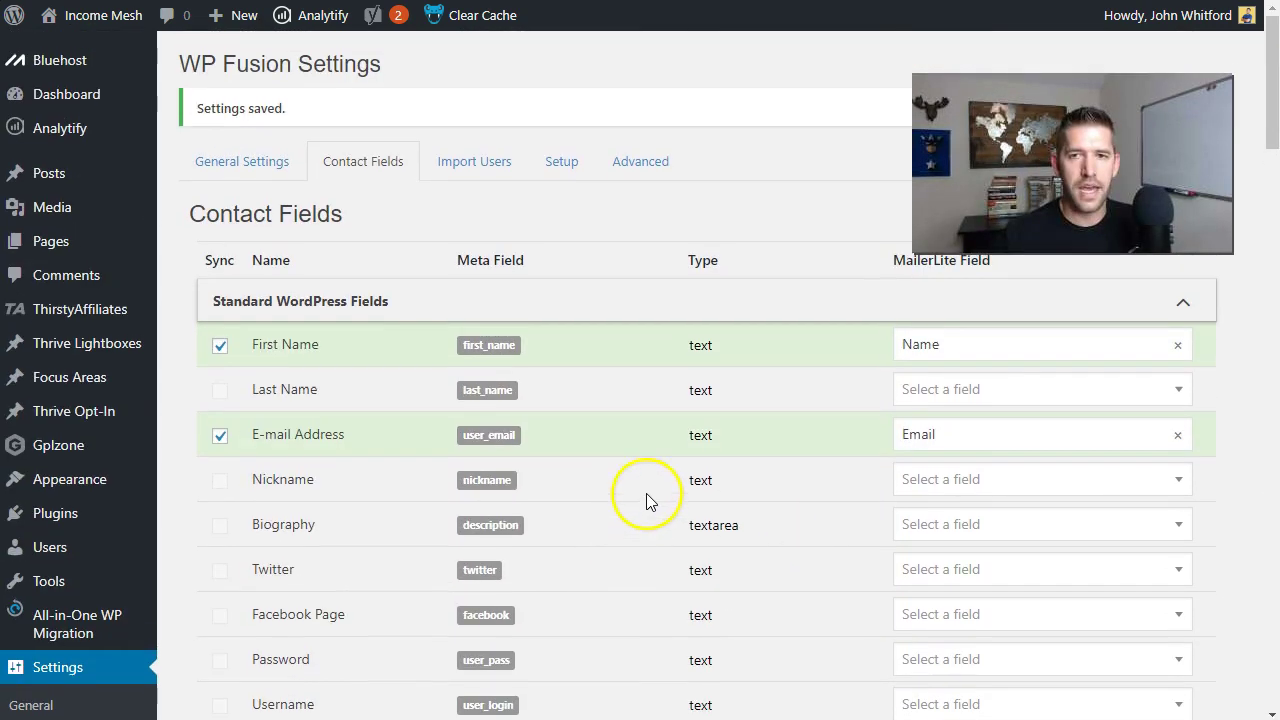
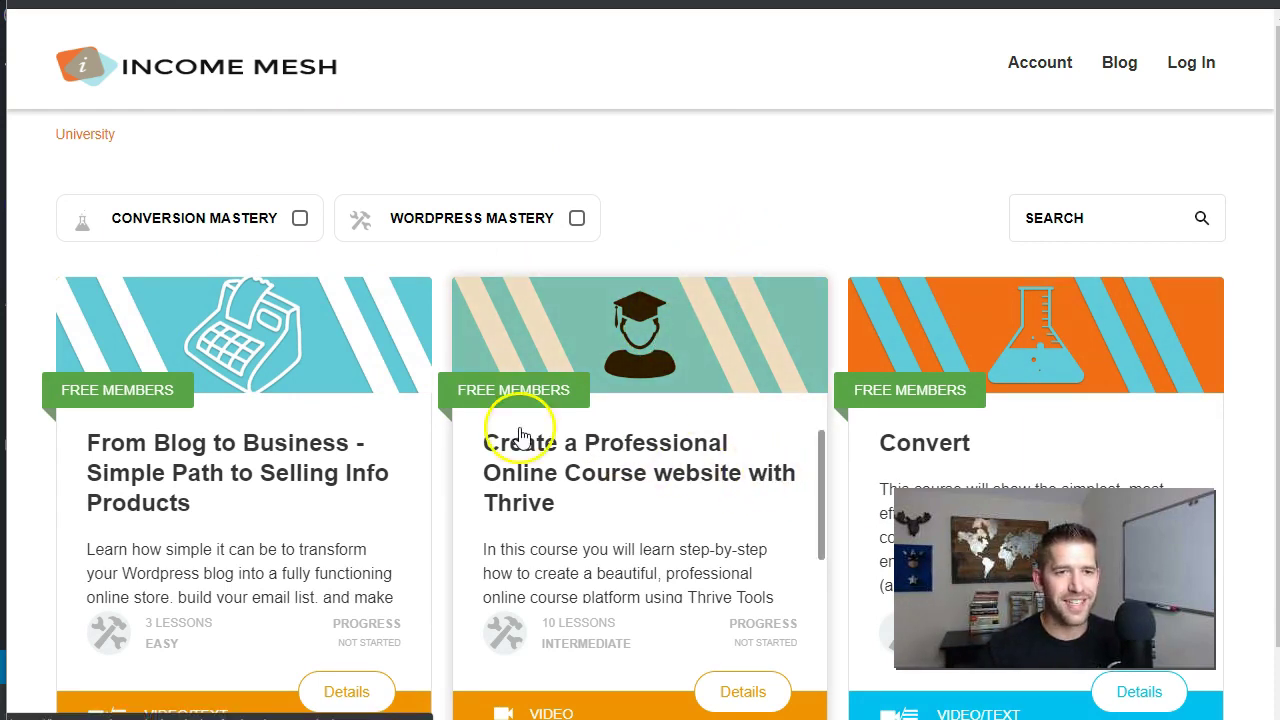
On the Income Mesh course site, open the Convert course's Intro + Welcome to the Course! lesson and go to its new account registration form
click(990, 362)
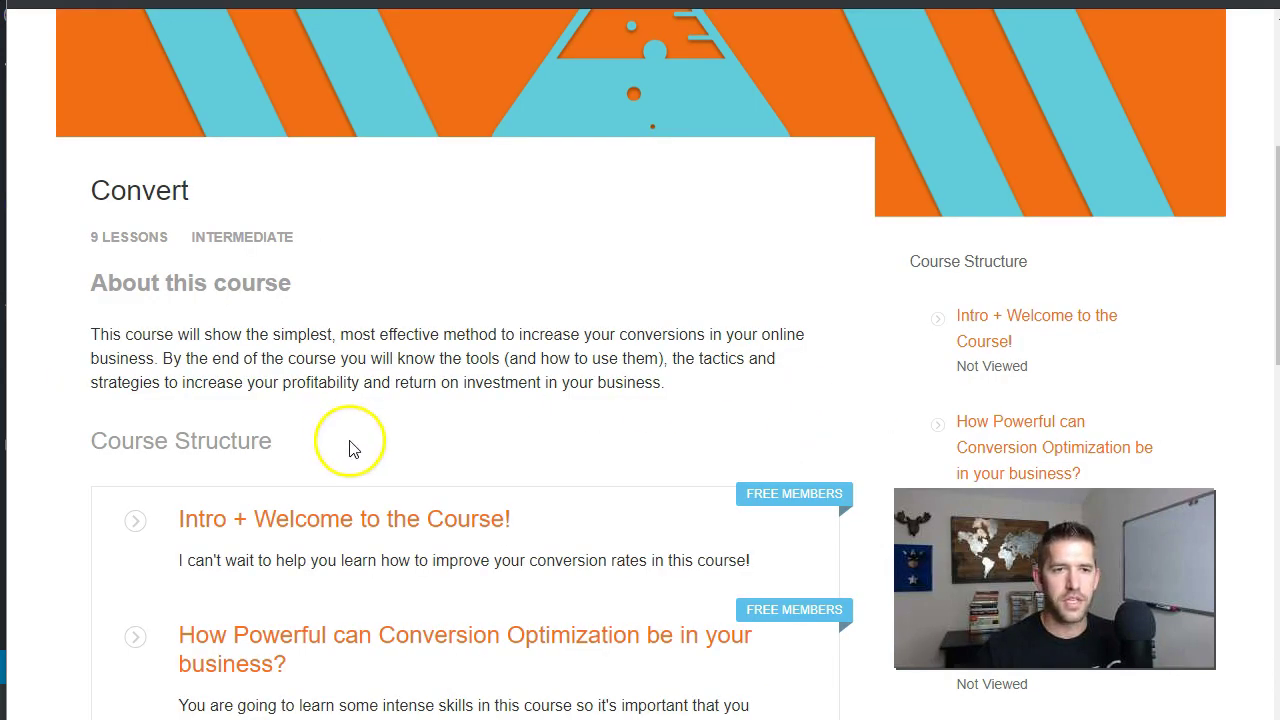
scroll(785, 497, down, 3)
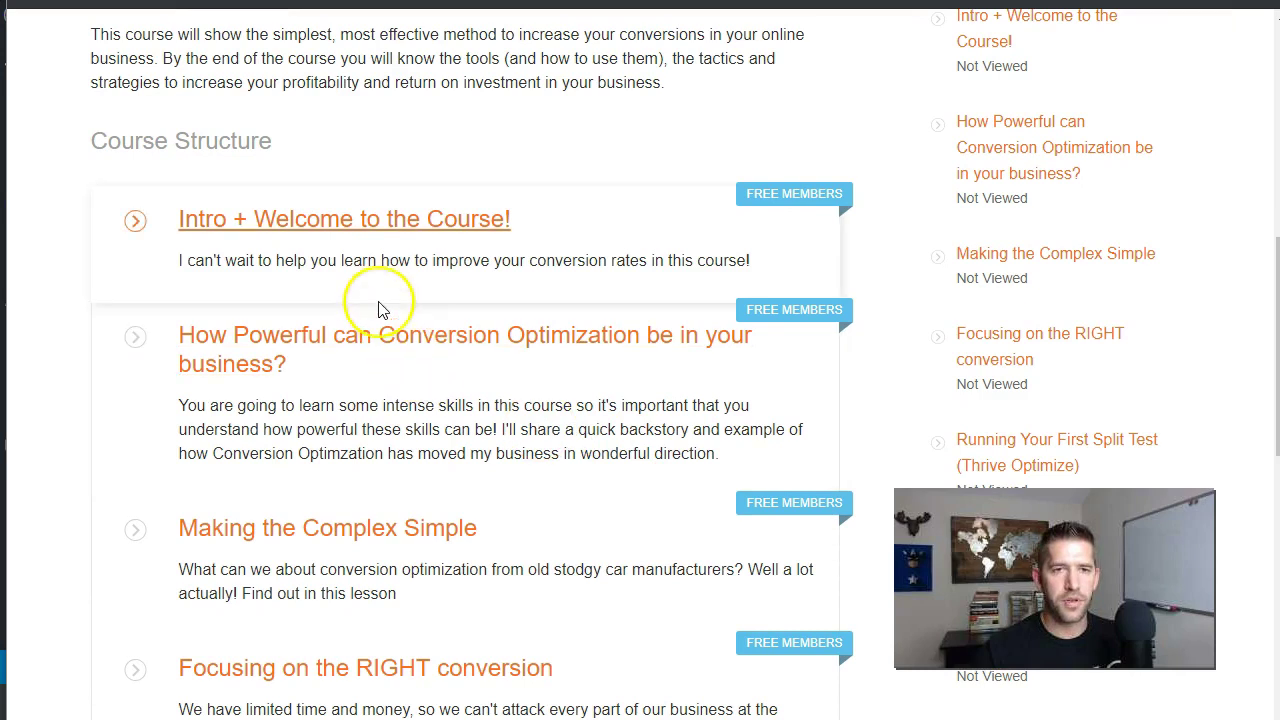
click(325, 230)
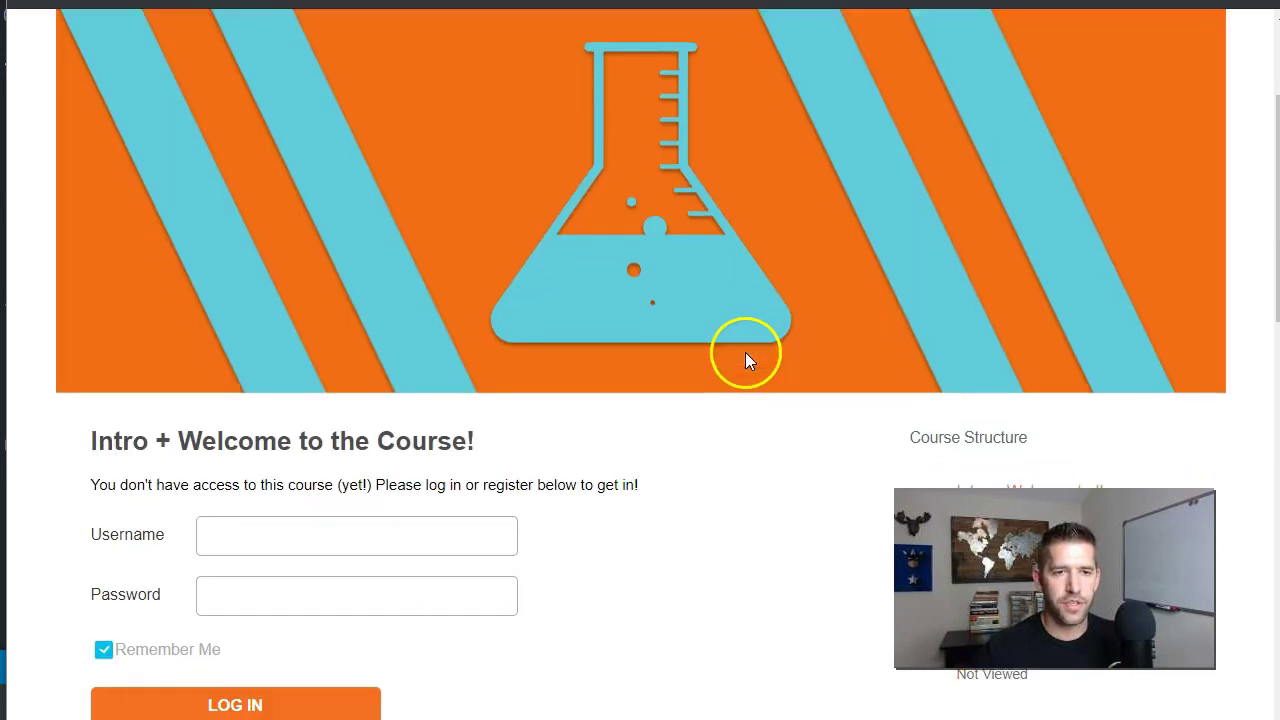
scroll(650, 400, down, 2)
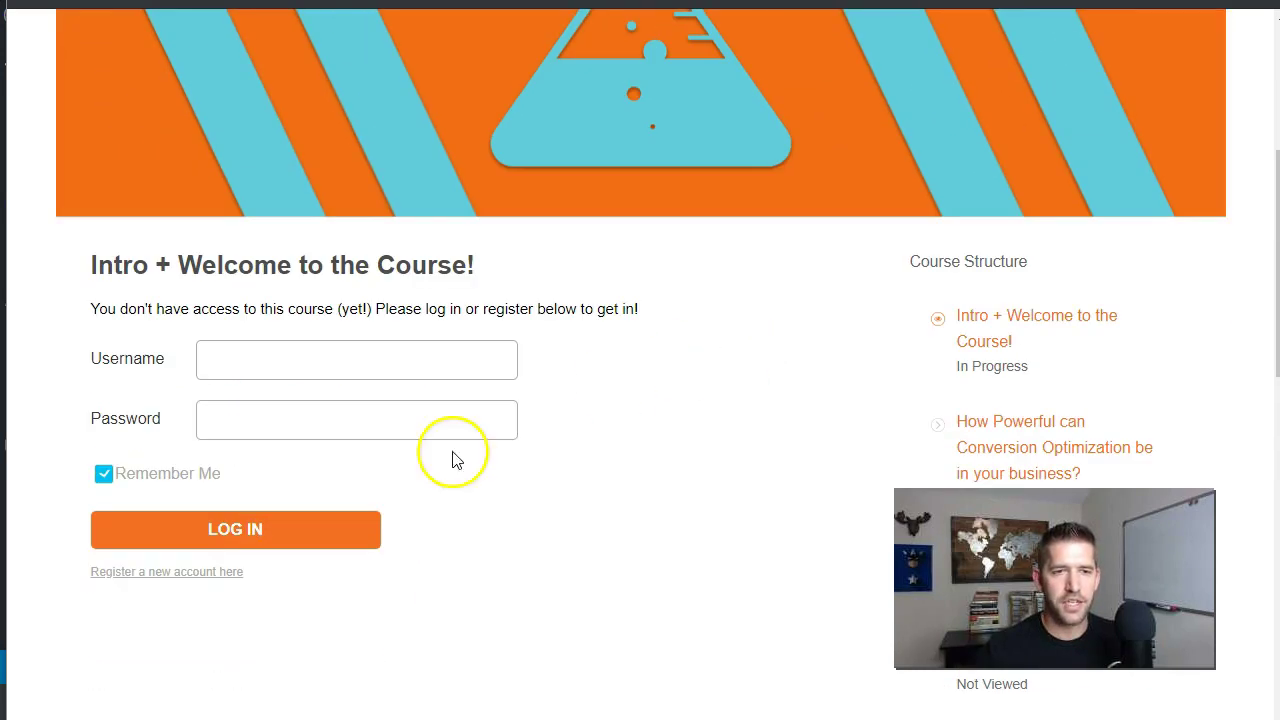
click(143, 584)
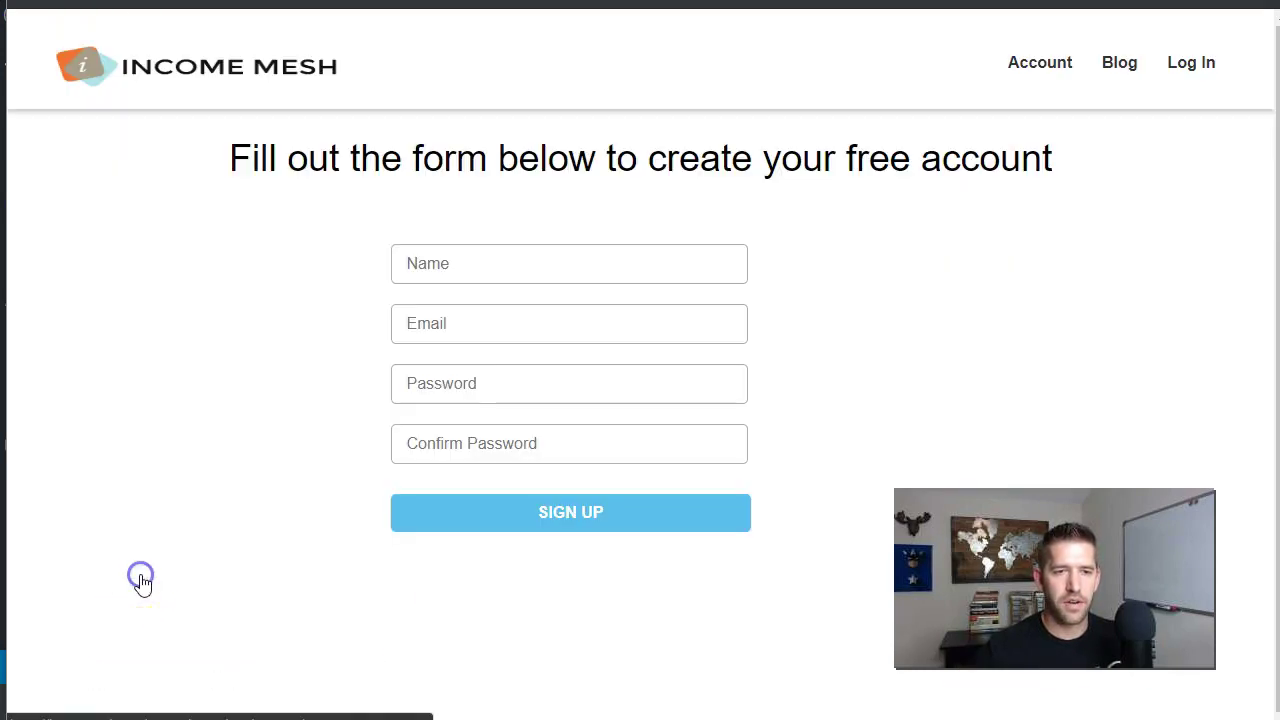
Register a free test account named Test for WP Fusion, filling in a test e-mail, the password and its confirmation
click(497, 275)
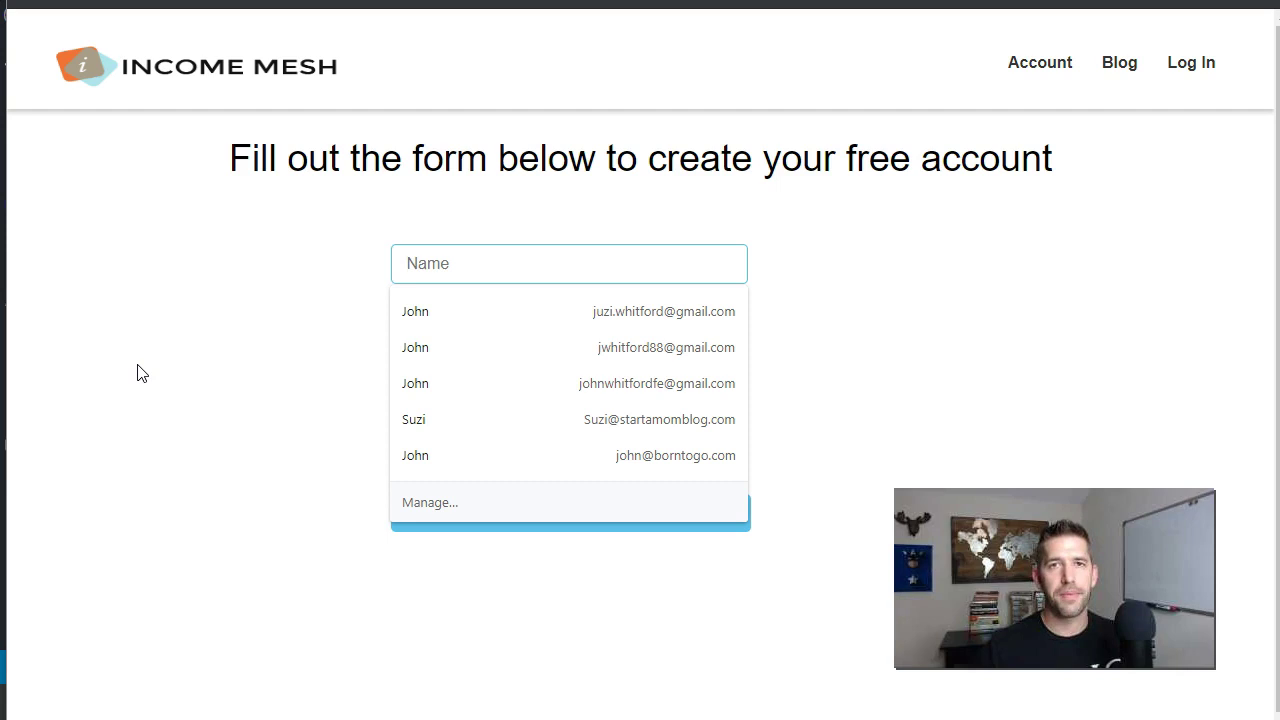
click(412, 278)
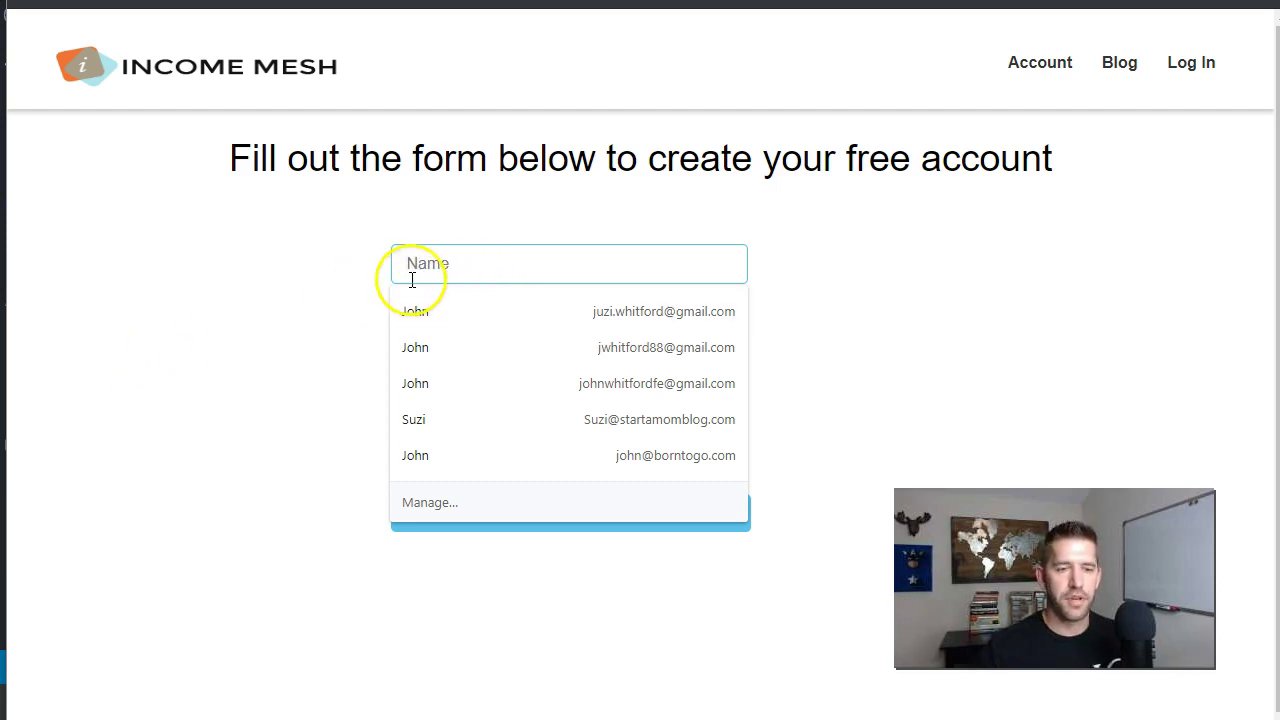
text(John)
key(Tab)
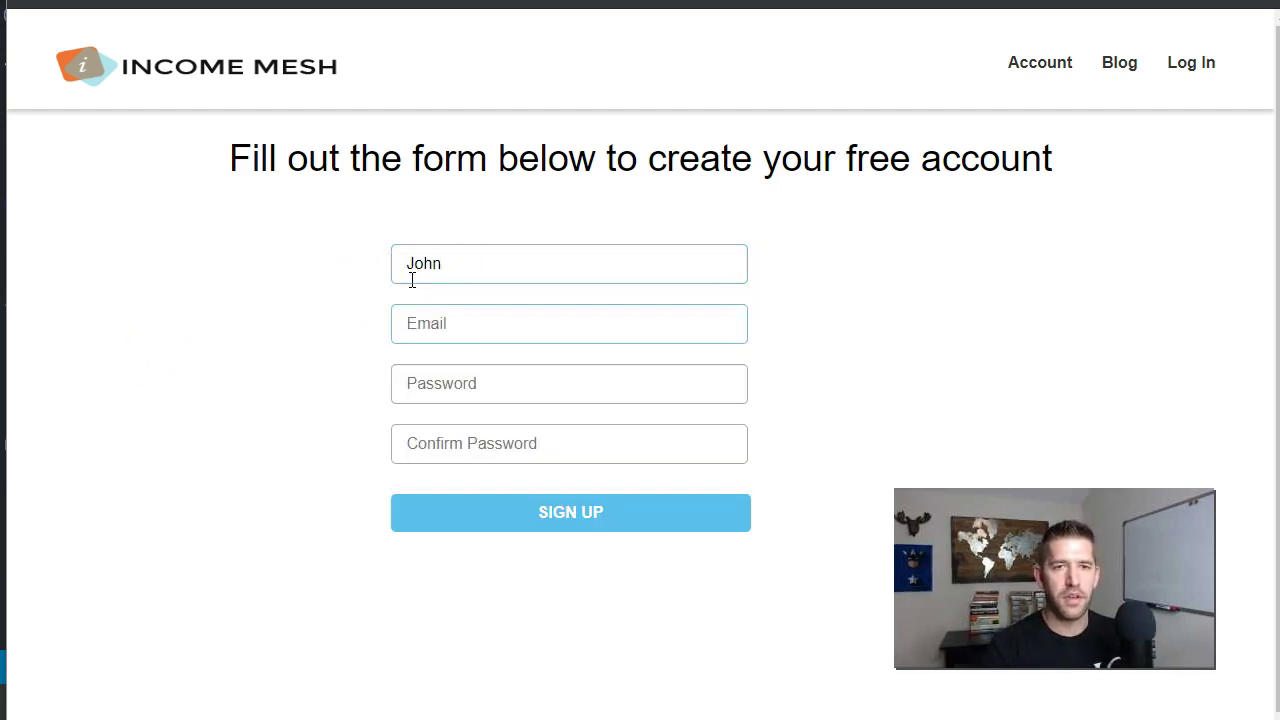
text(Test for WP Fusio)
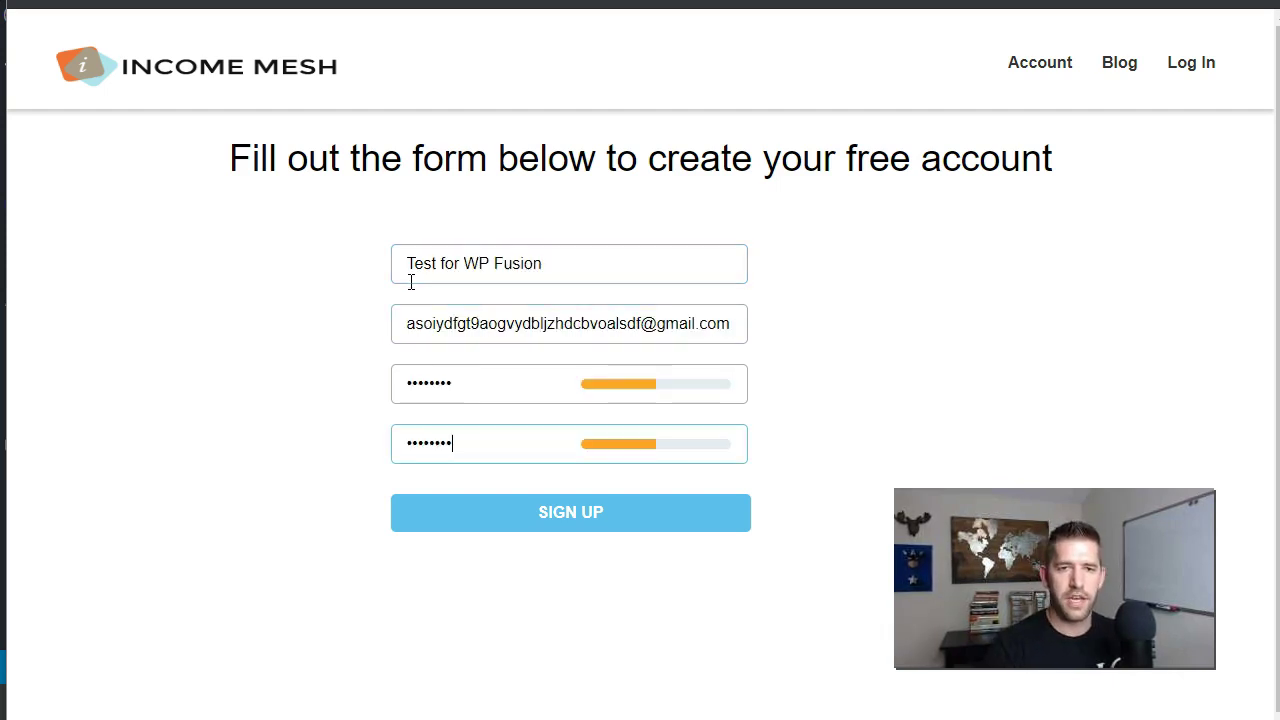
click(503, 514)
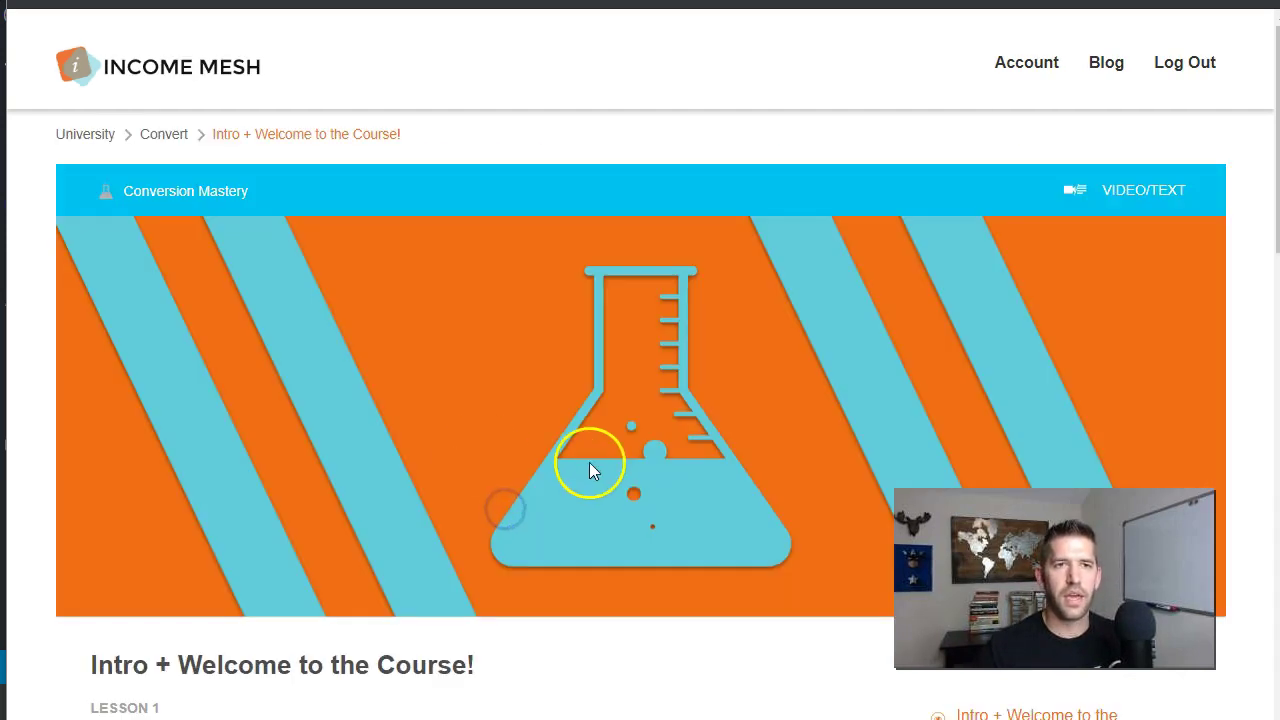
Examine the Intro + Welcome to the Course! lesson page as the newly registered member
scroll(588, 468, down, 3)
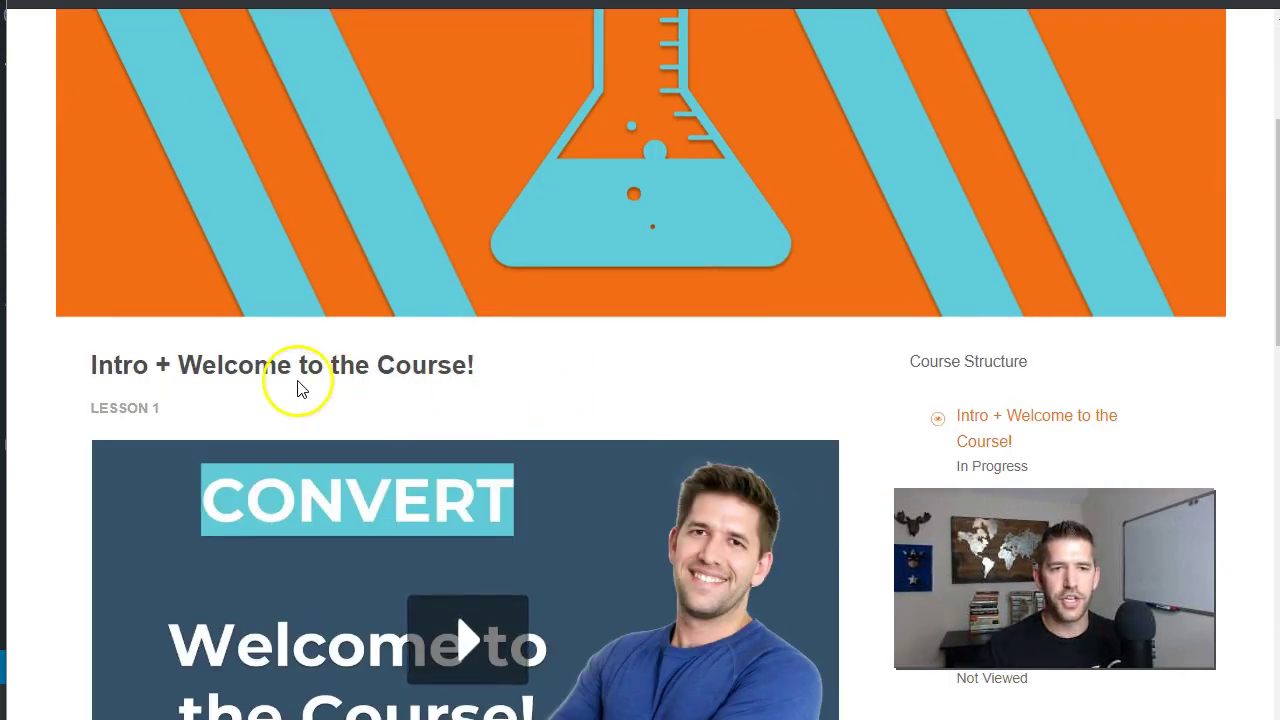
scroll(391, 423, down, 7)
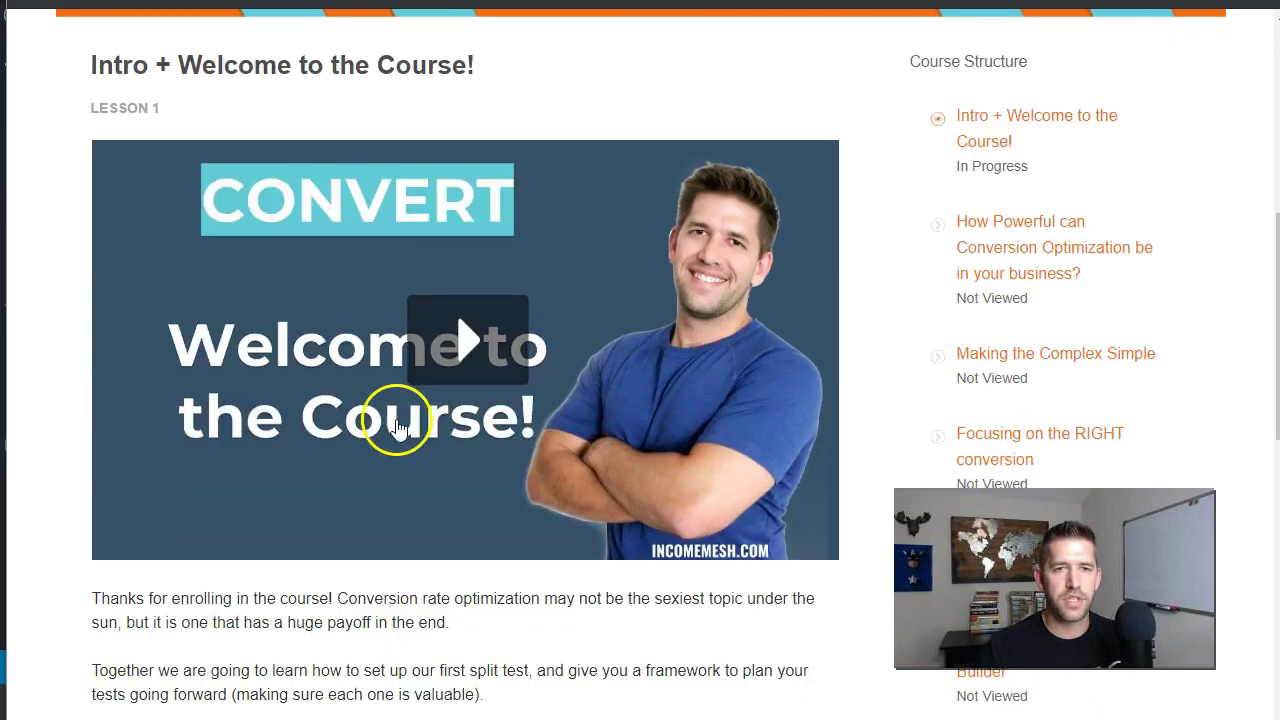
scroll(418, 411, down, 4)
scroll(537, 500, up, 12)
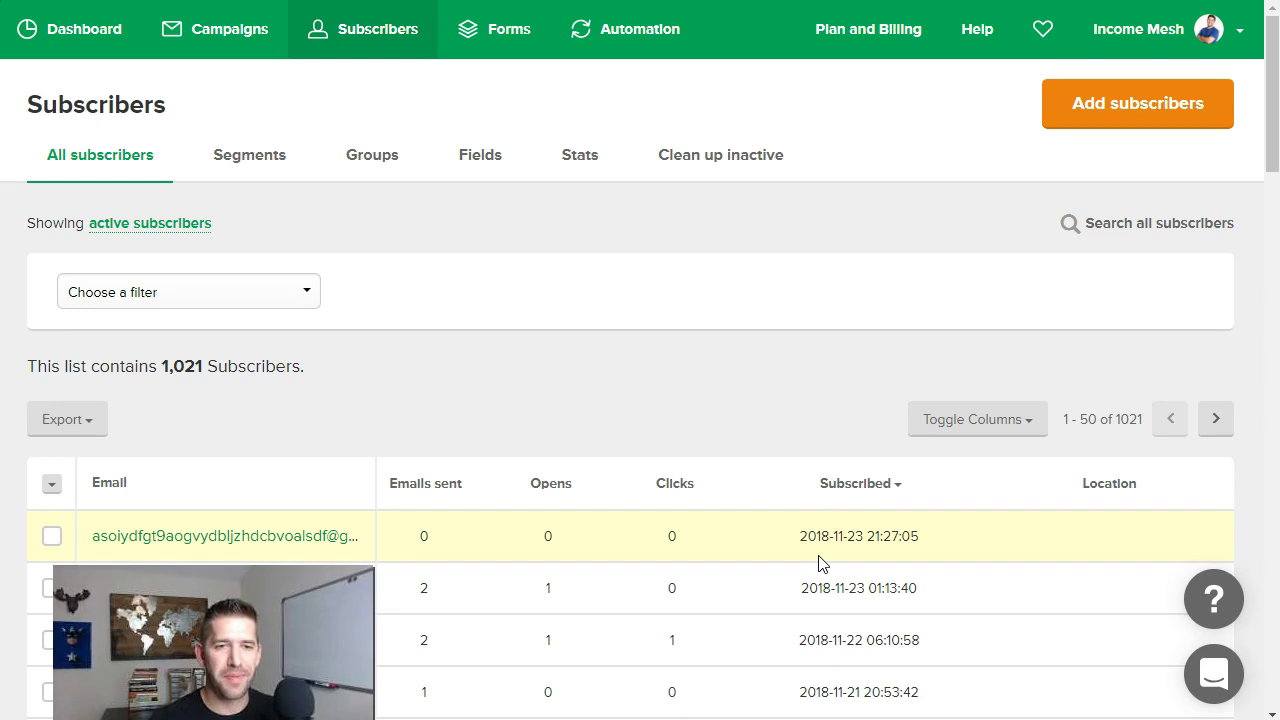
In MailerLite, open the newest subscriber's profile and check the subscriber's name and assigned groups
click(220, 548)
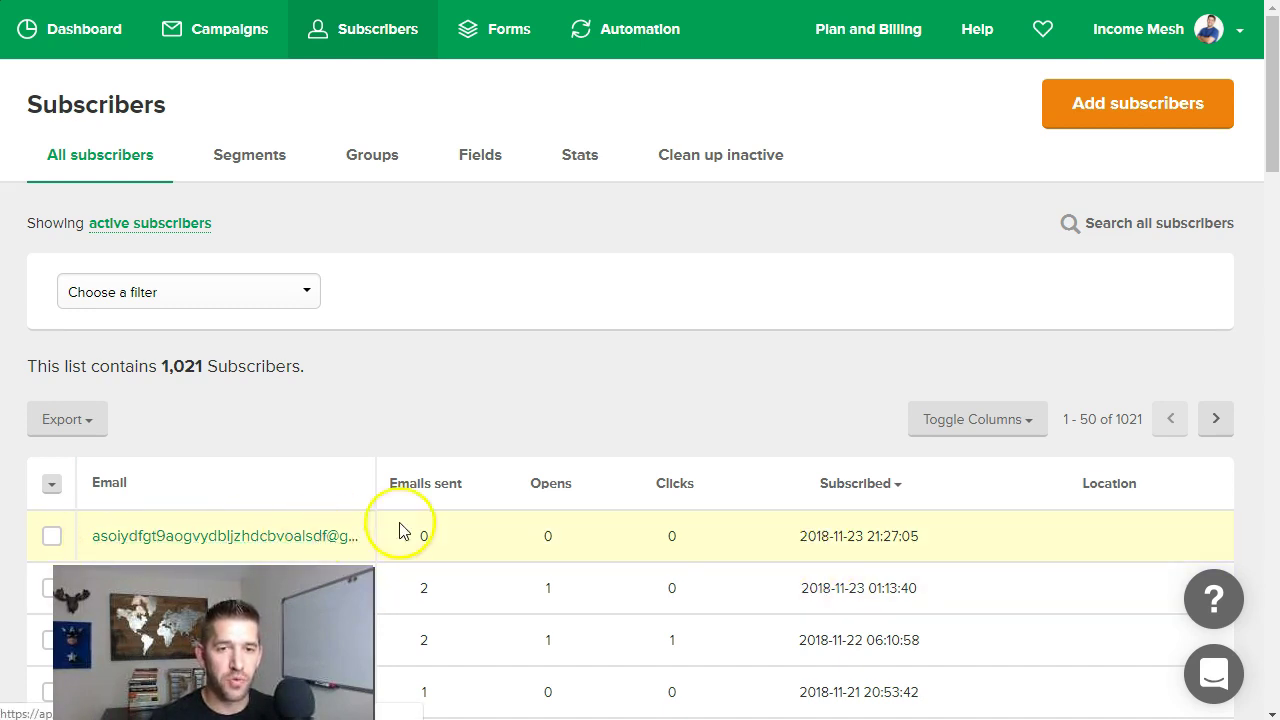
click(238, 540)
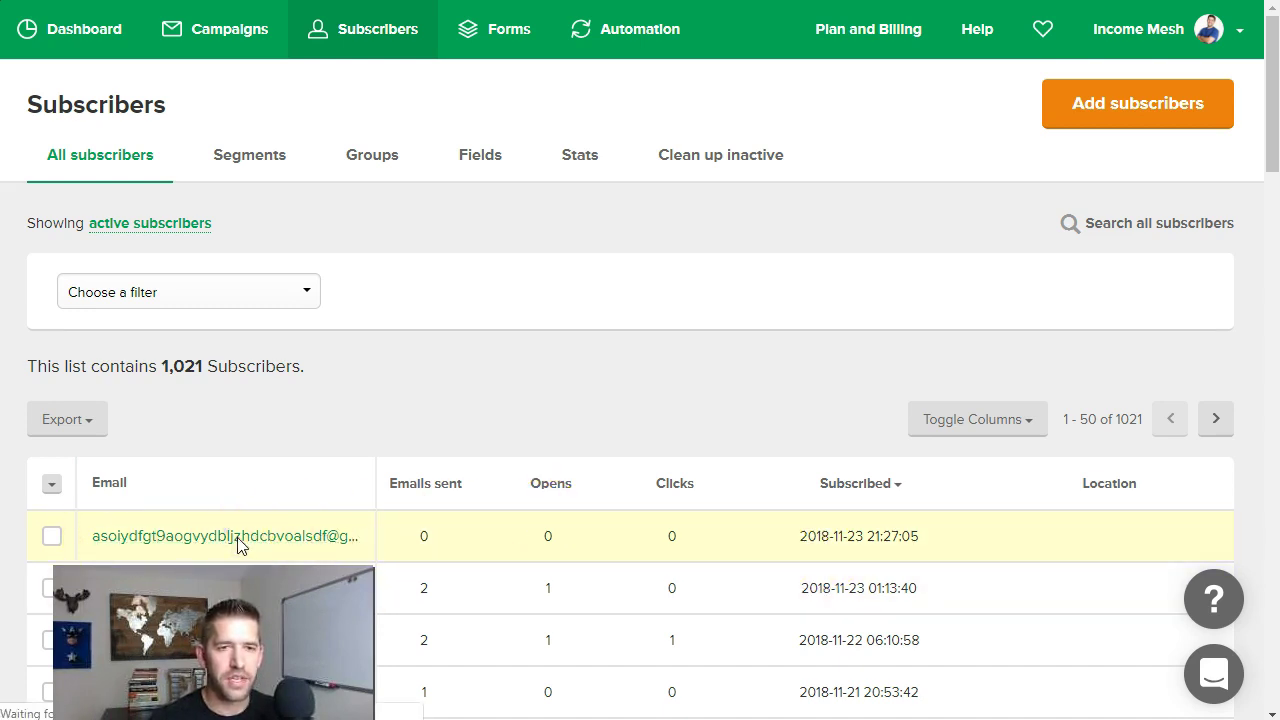
drag(590, 212, 850, 213)
click(838, 212)
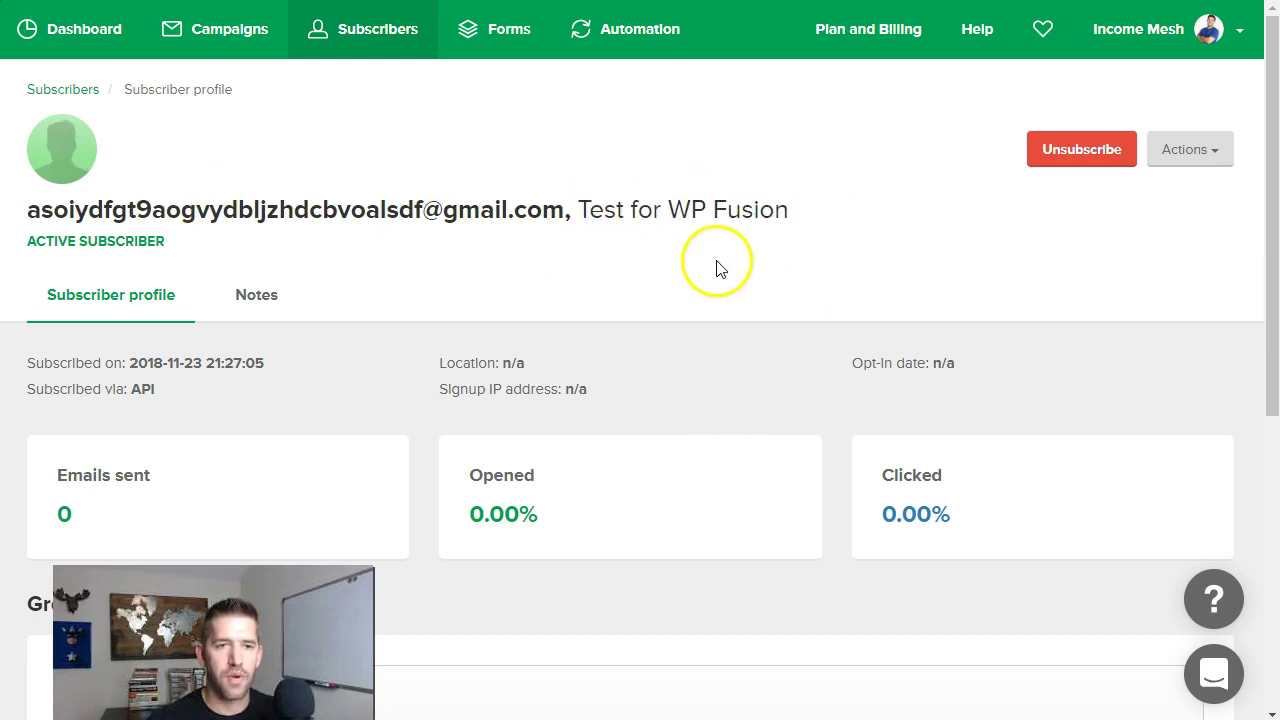
scroll(426, 437, down, 2)
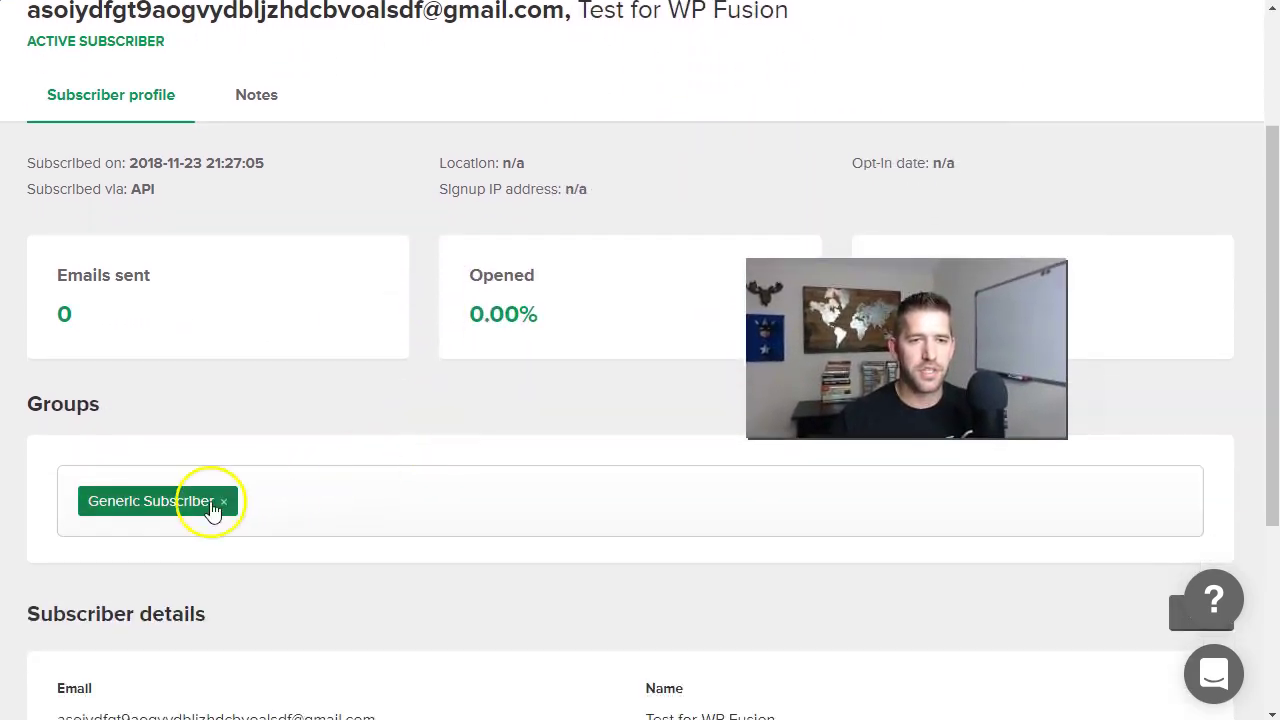